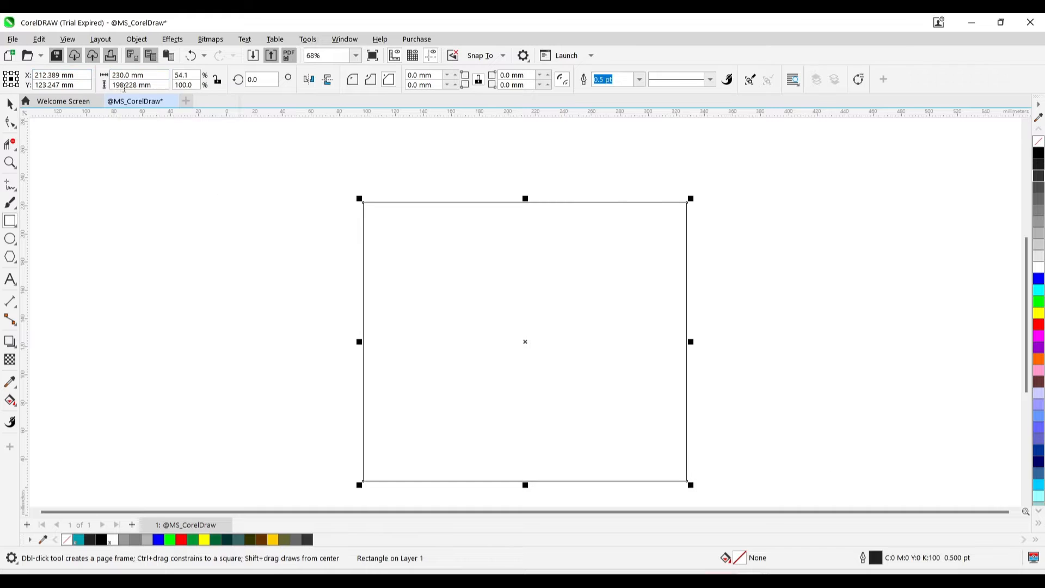
# Step: Set the rectangle's height to 100 mm
pyautogui.press('Tab')
pyautogui.write('1')
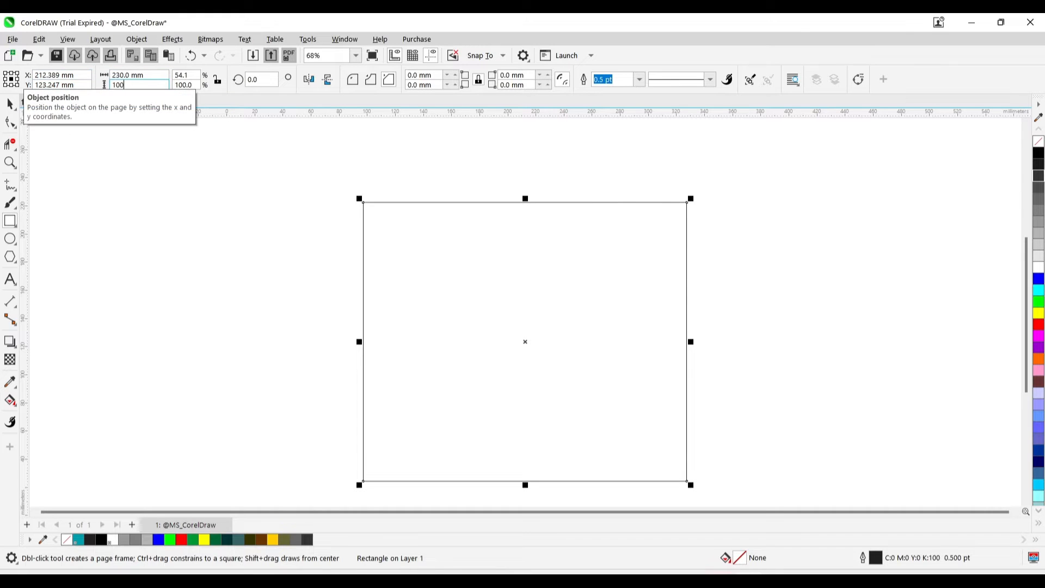
pyautogui.press('Return')
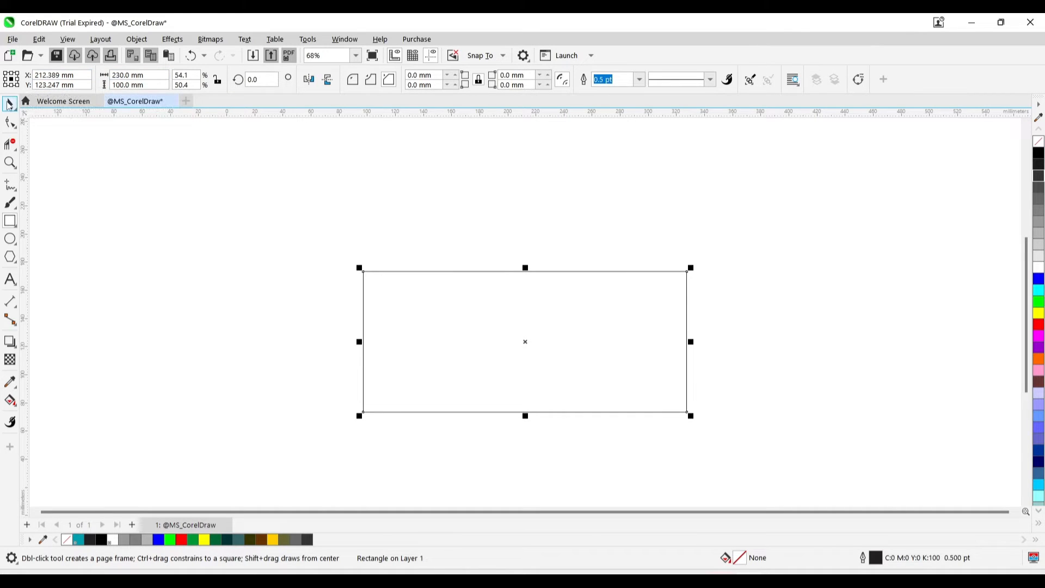
# Step: Round all four rectangle corners to a 50 mm radius, turning the short sides into full semicircles
pyautogui.click(10, 103)
pyautogui.scroll(3, 617, 353)
pyautogui.scroll(-1, 619, 353)
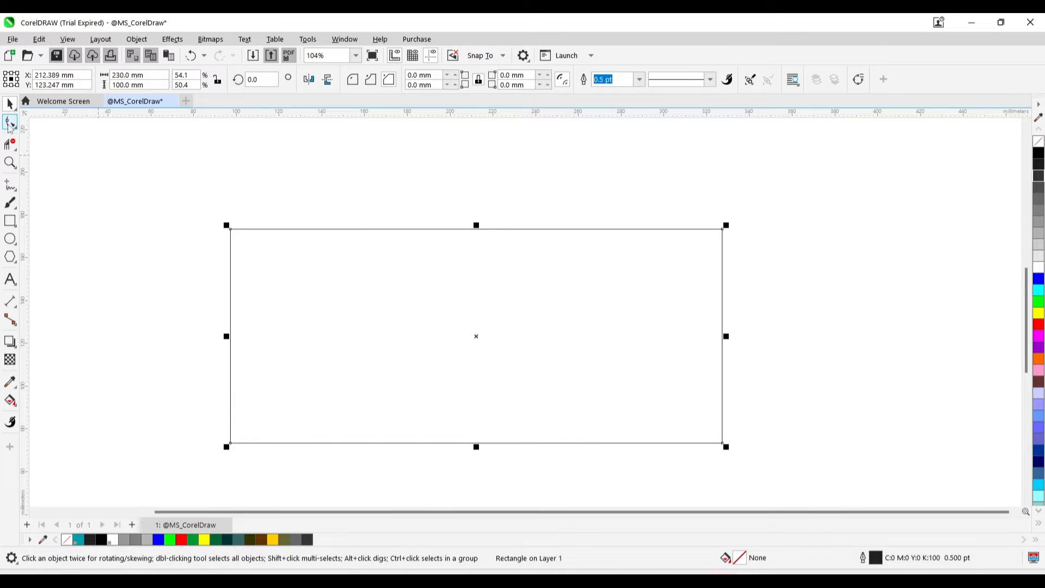
pyautogui.click(10, 122)
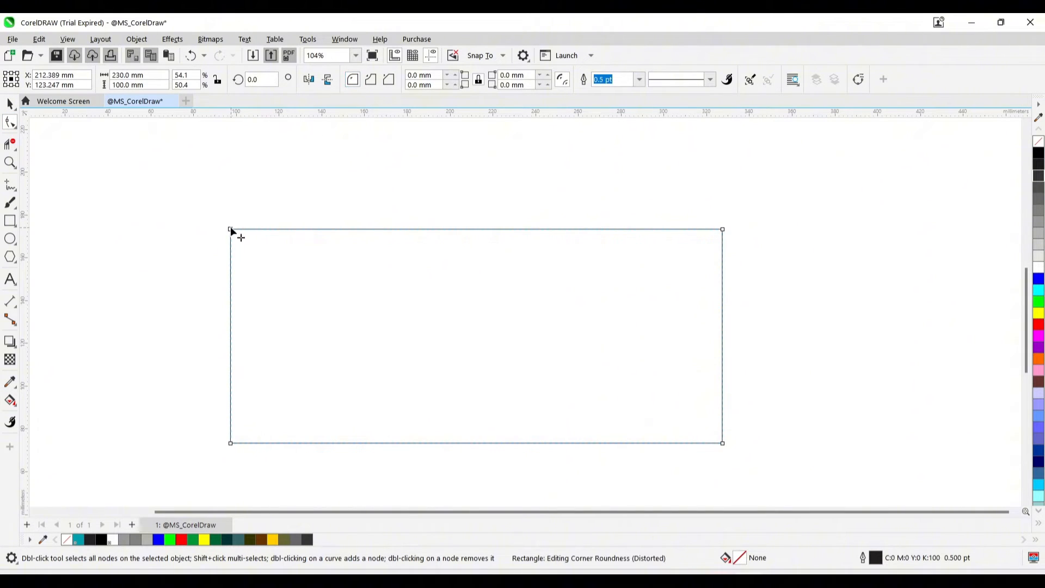
pyautogui.moveTo(358, 240); pyautogui.dragTo(372, 240)
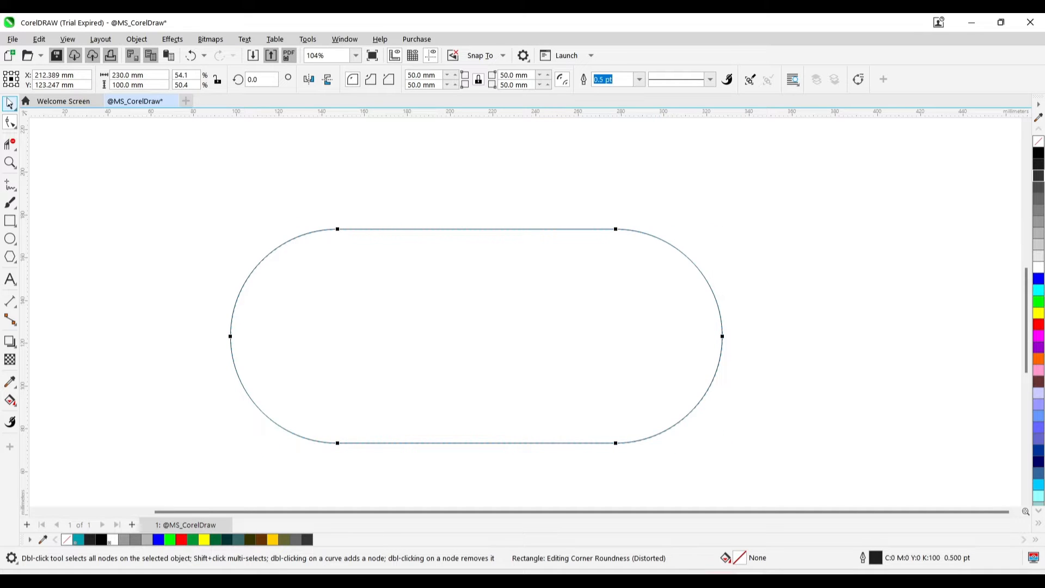
pyautogui.click(9, 104)
# Step: Draw a circle beside the rounded rectangle and set its size to 100 by 100 mm
pyautogui.click(10, 238)
pyautogui.moveTo(76, 186); pyautogui.dragTo(182, 366)
pyautogui.click(130, 75)
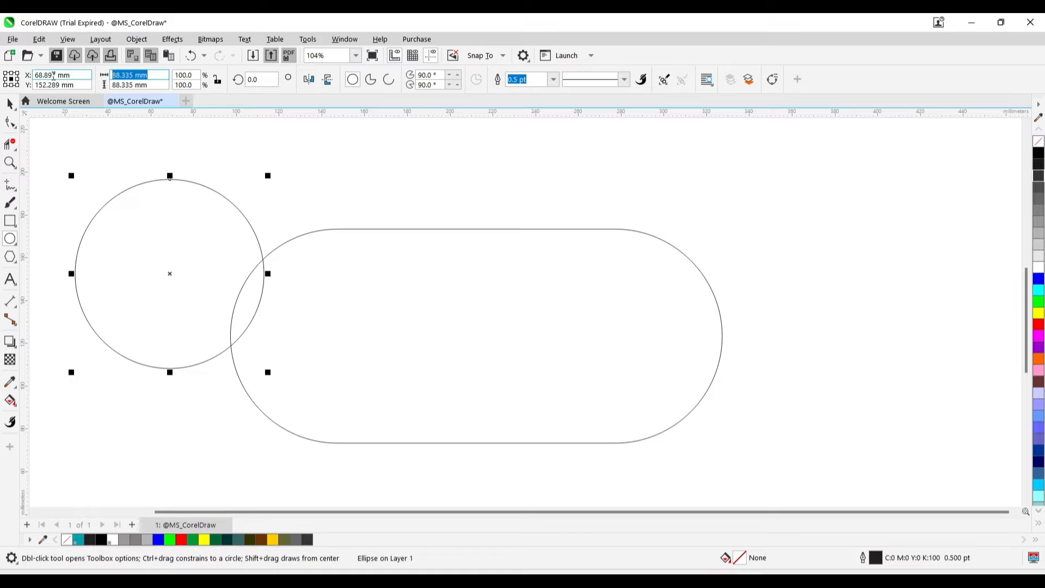
pyautogui.write('100')
pyautogui.press('Tab')
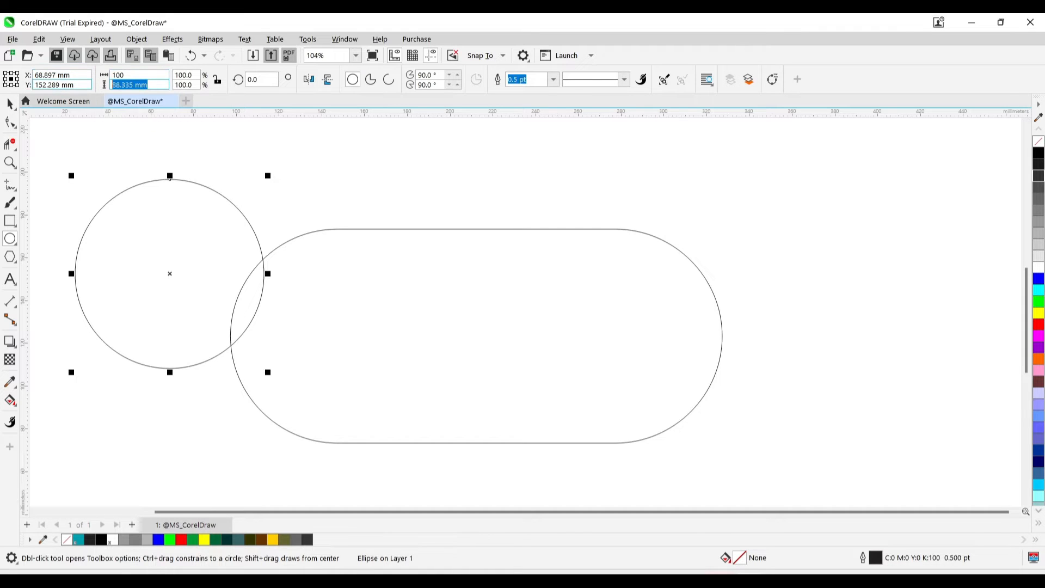
pyautogui.write('100')
pyautogui.press('Return')
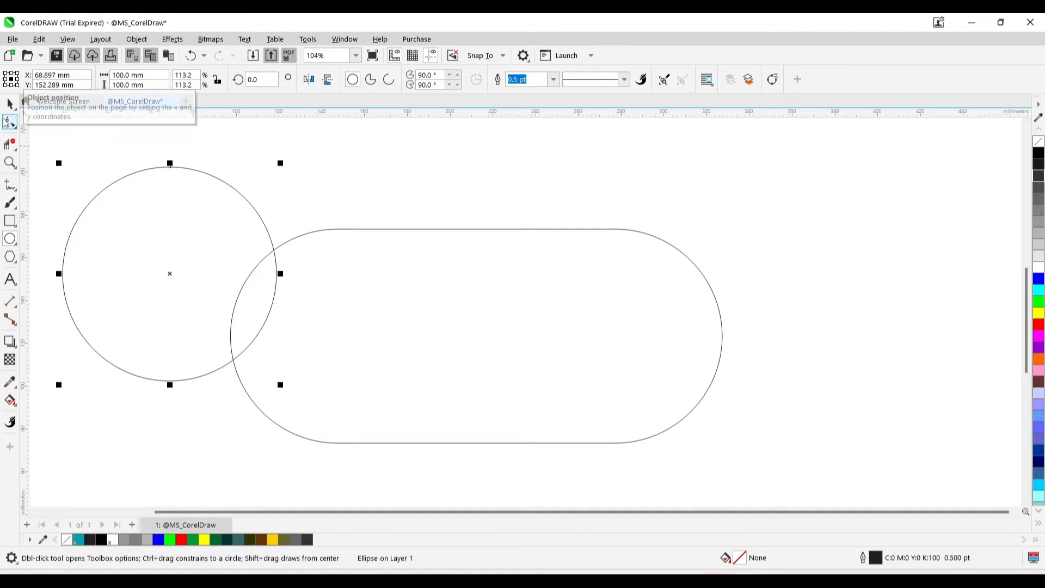
# Step: Align the circle to the left end of the rounded rectangle, centred vertically on it
pyautogui.click(10, 104)
pyautogui.keyDown('shift'); pyautogui.click(404, 347); pyautogui.keyUp('shift')
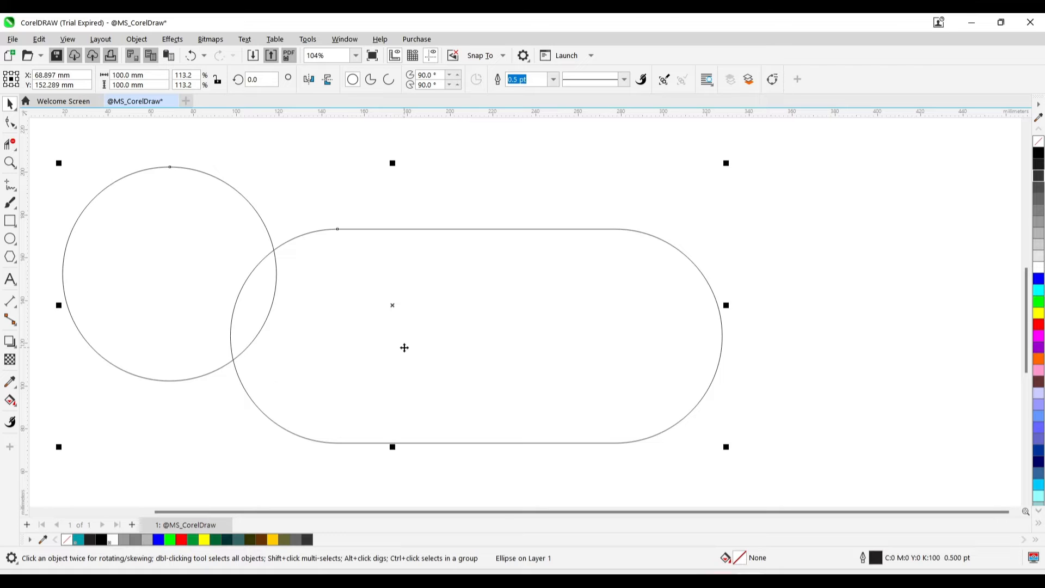
pyautogui.press('c')
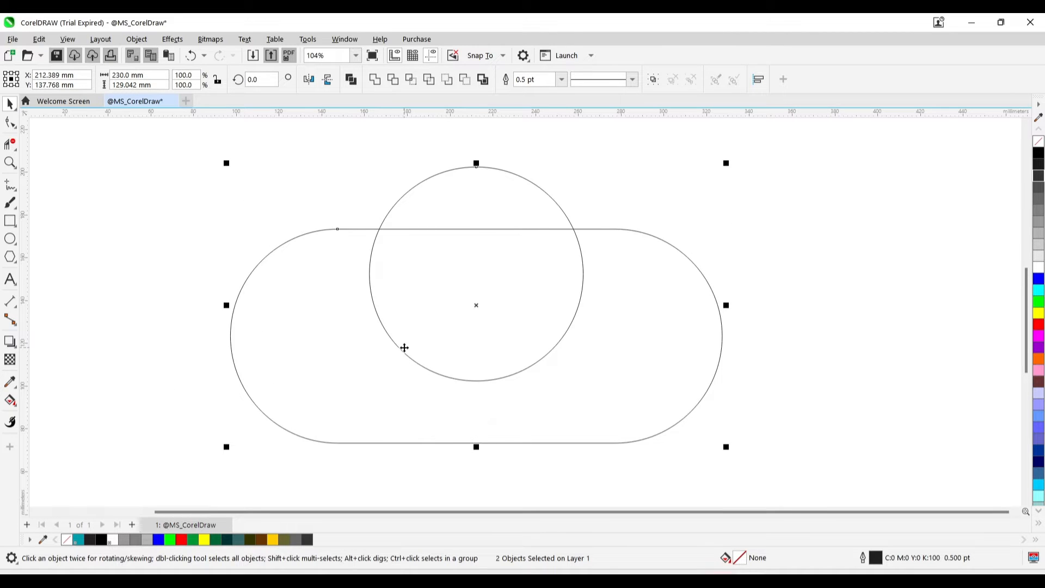
pyautogui.press('e')
pyautogui.press('l')
pyautogui.click(194, 243)
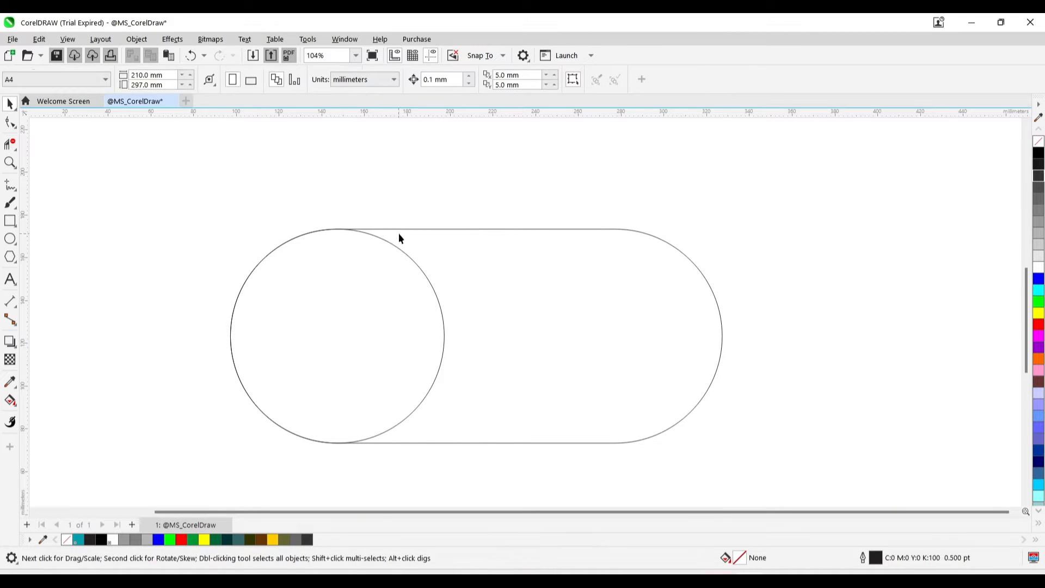
# Step: Move both shapes down about 22 mm and align a copy of the circle to the rounded rectangle's right end
pyautogui.hotkey('ctrl', 'a')
pyautogui.moveTo(471, 263); pyautogui.dragTo(471, 308)
pyautogui.click(345, 363)
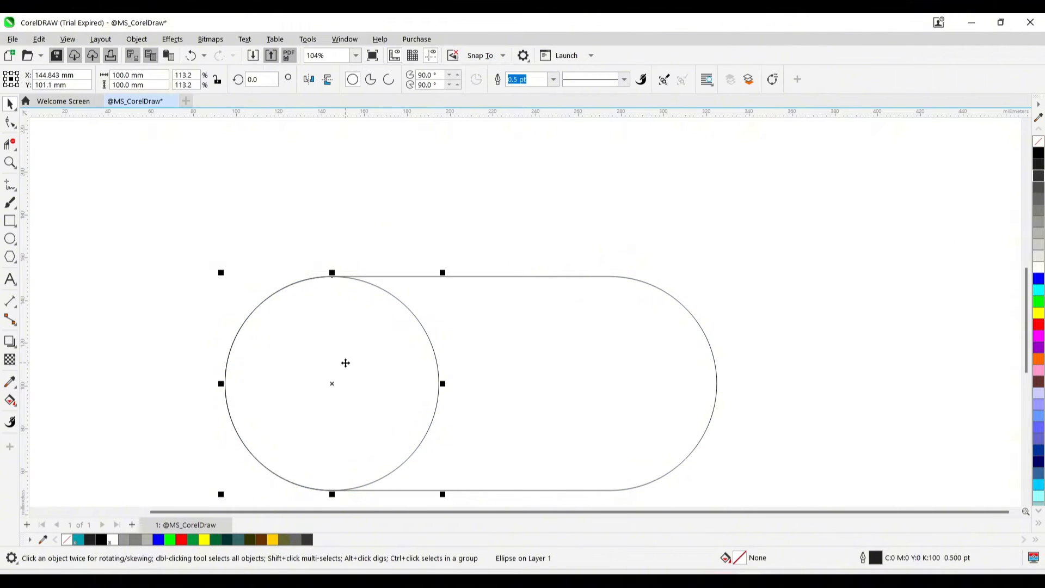
pyautogui.keyDown('shift'); pyautogui.click(518, 392); pyautogui.keyUp('shift')
pyautogui.press('r')
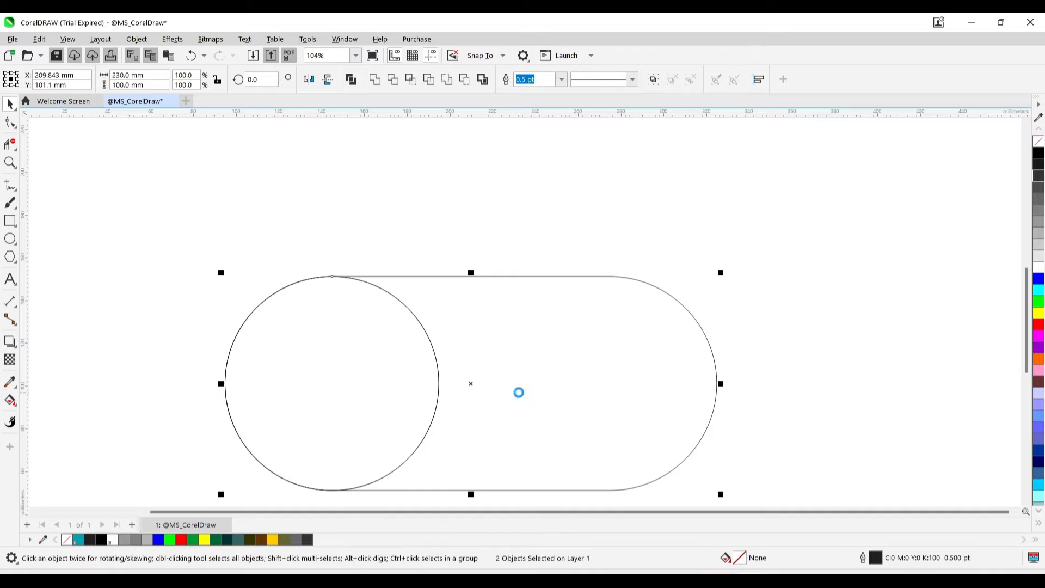
pyautogui.click(495, 207)
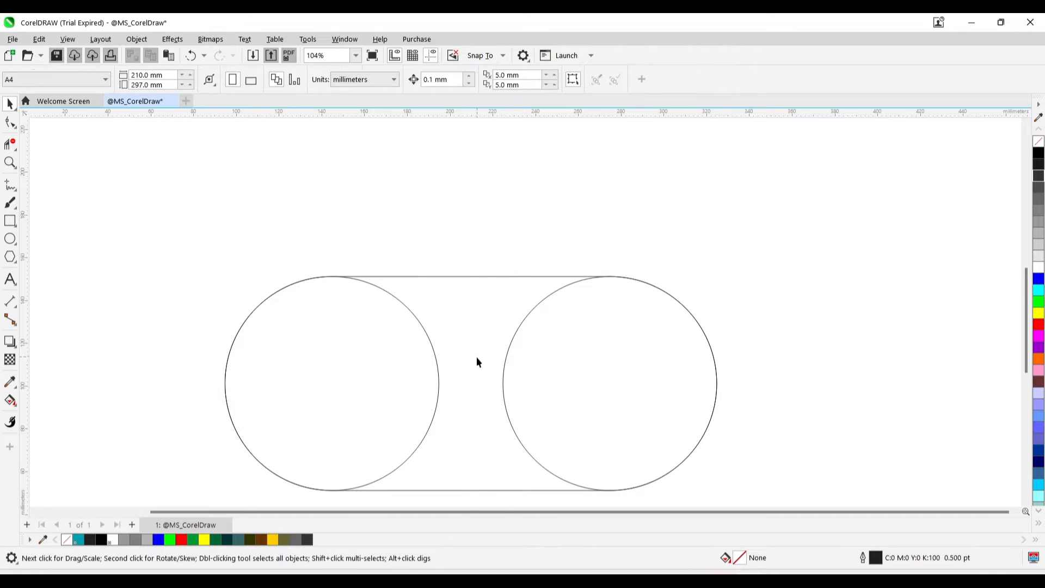
# Step: Rotate a copy of the rounded rectangle by 300° about the centre of the right circle
pyautogui.click(474, 381)
pyautogui.click(474, 386)
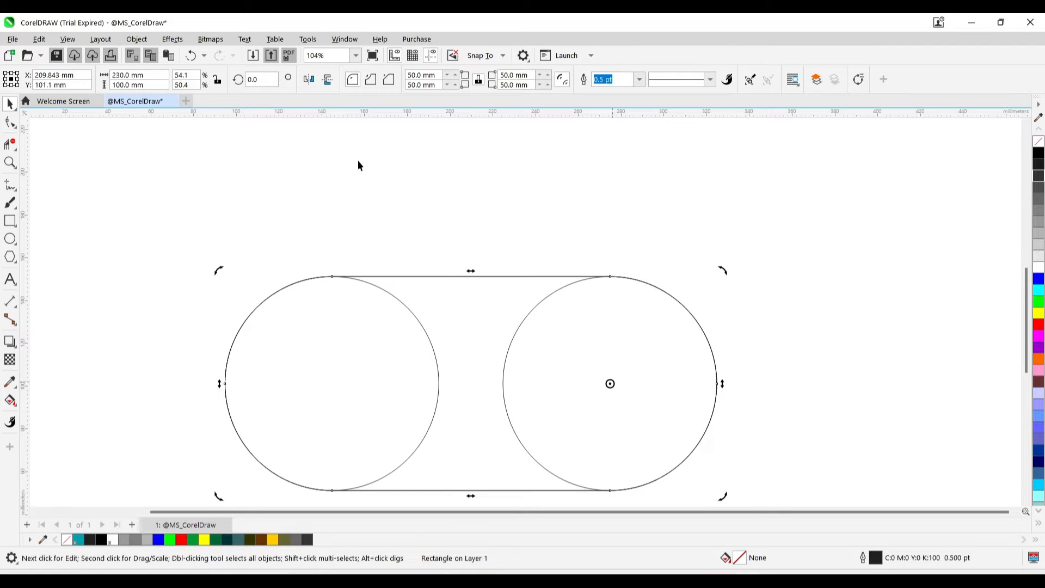
pyautogui.write('30')
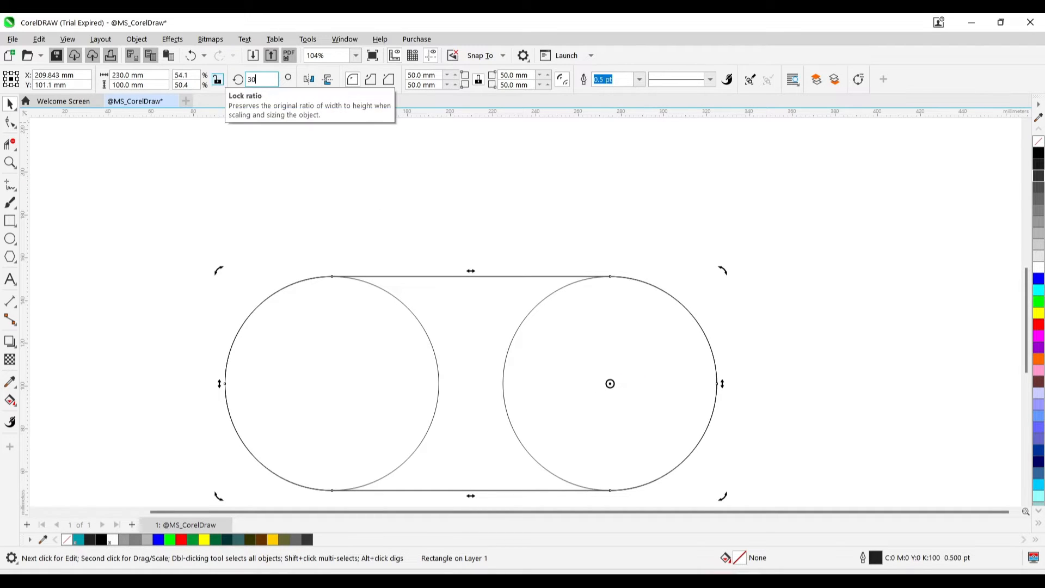
pyautogui.press('Return')
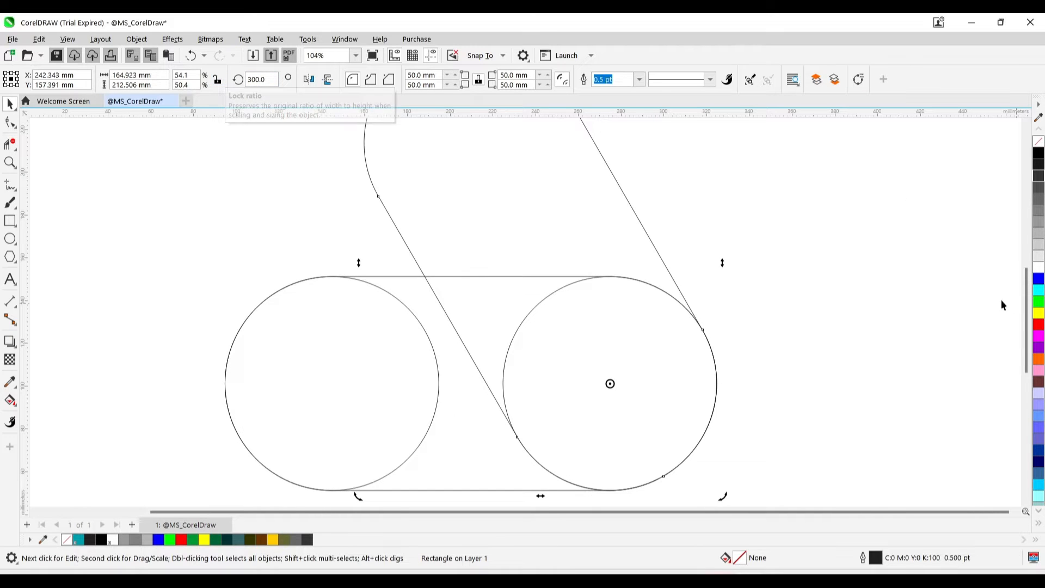
pyautogui.scroll(-1, 880, 297)
pyautogui.moveTo(1023, 325); pyautogui.dragTo(1022, 308)
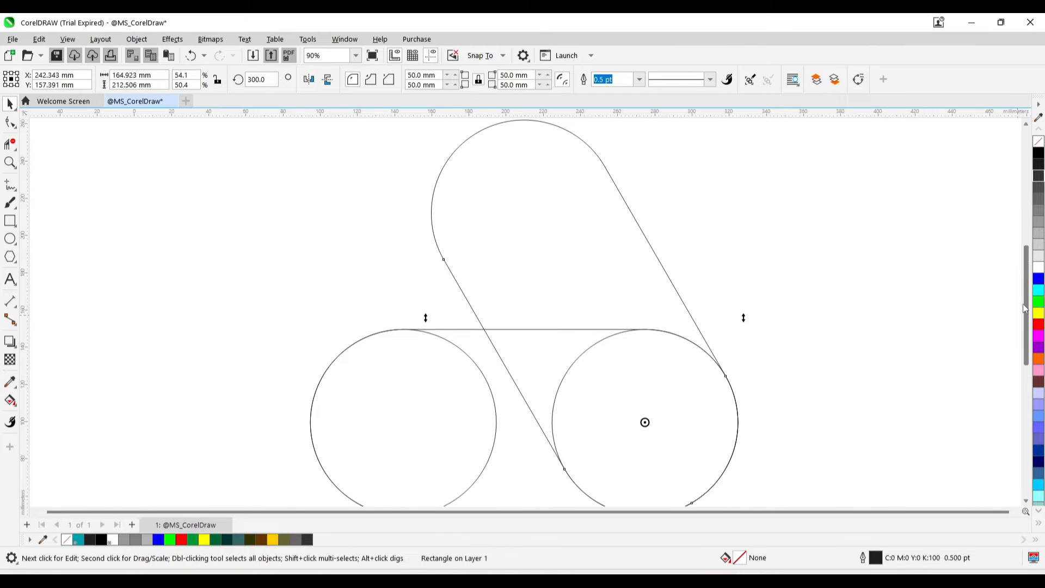
pyautogui.scroll(-1, 895, 314)
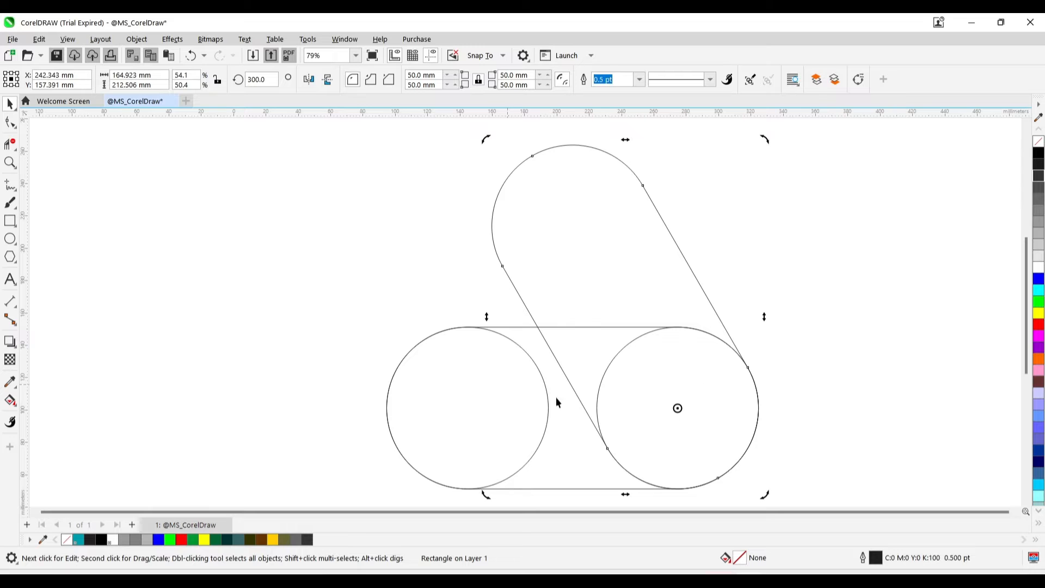
# Step: Move the horizontal rounded rectangle's rotation centre to the left circle's centre and rotate a copy by 60°
pyautogui.click(572, 403)
pyautogui.click(574, 407)
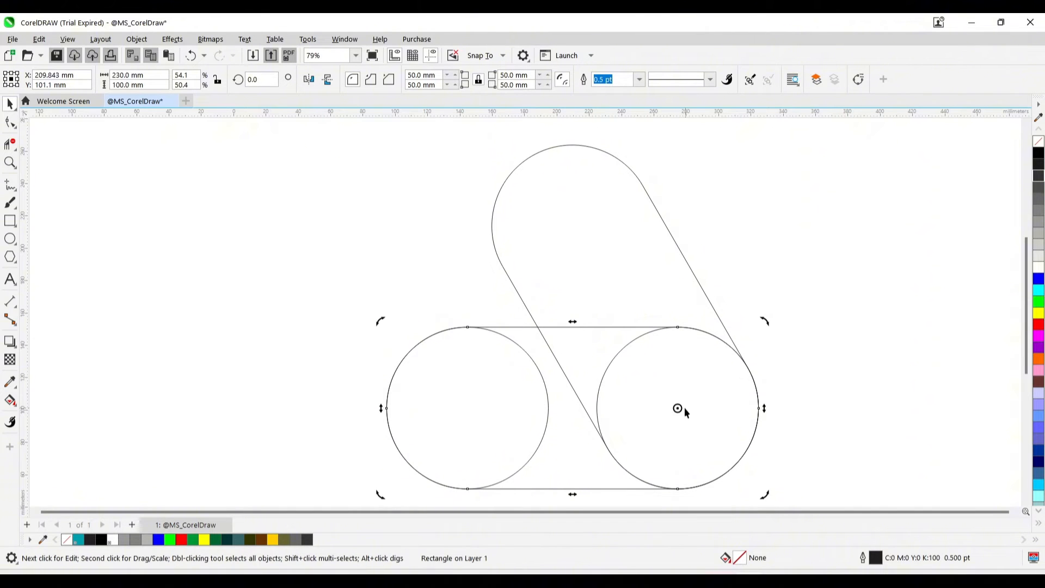
pyautogui.moveTo(677, 408); pyautogui.dragTo(468, 408)
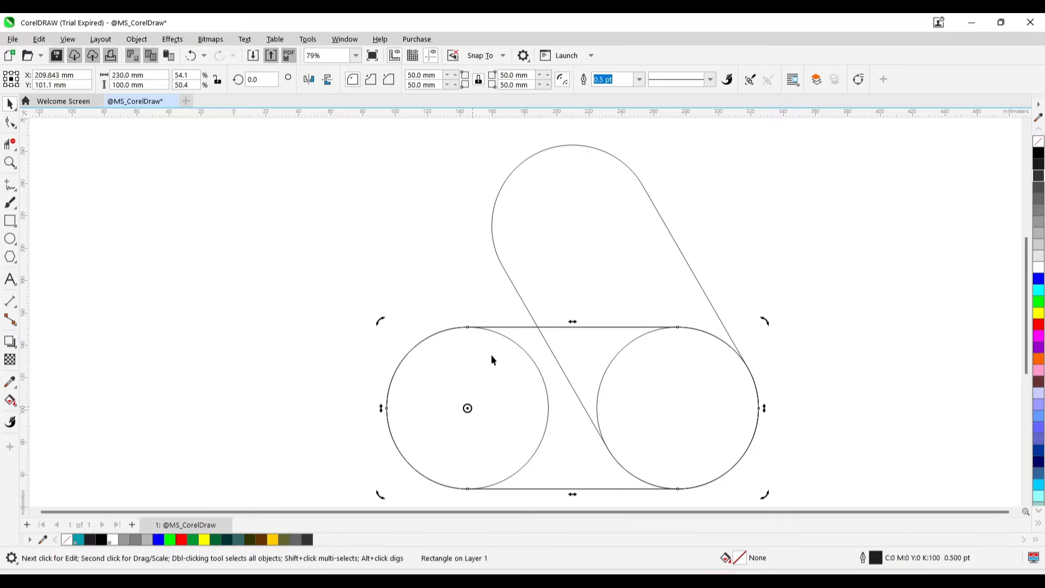
pyautogui.write('60')
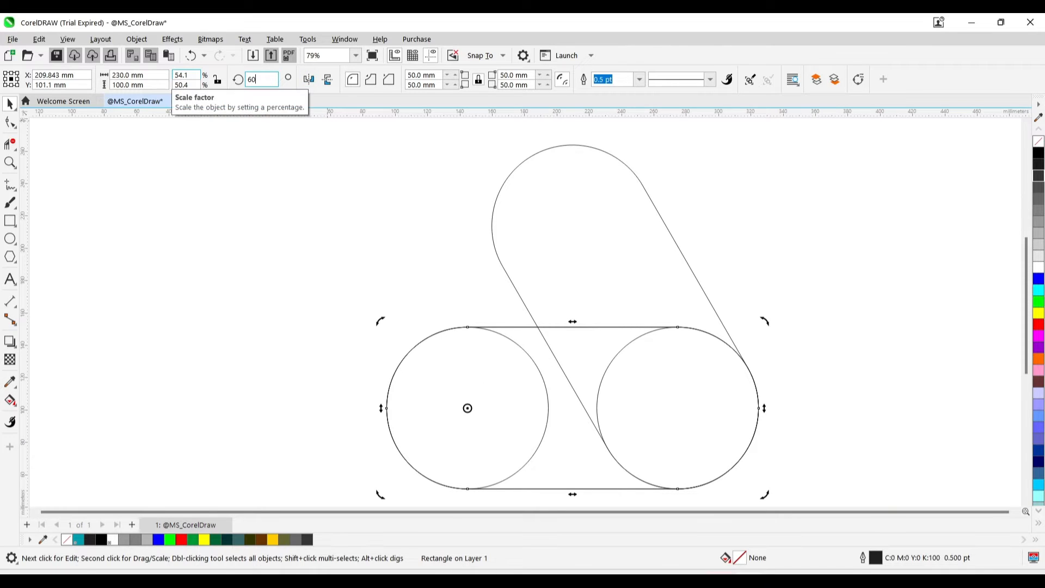
pyautogui.press('Return')
pyautogui.click(199, 162)
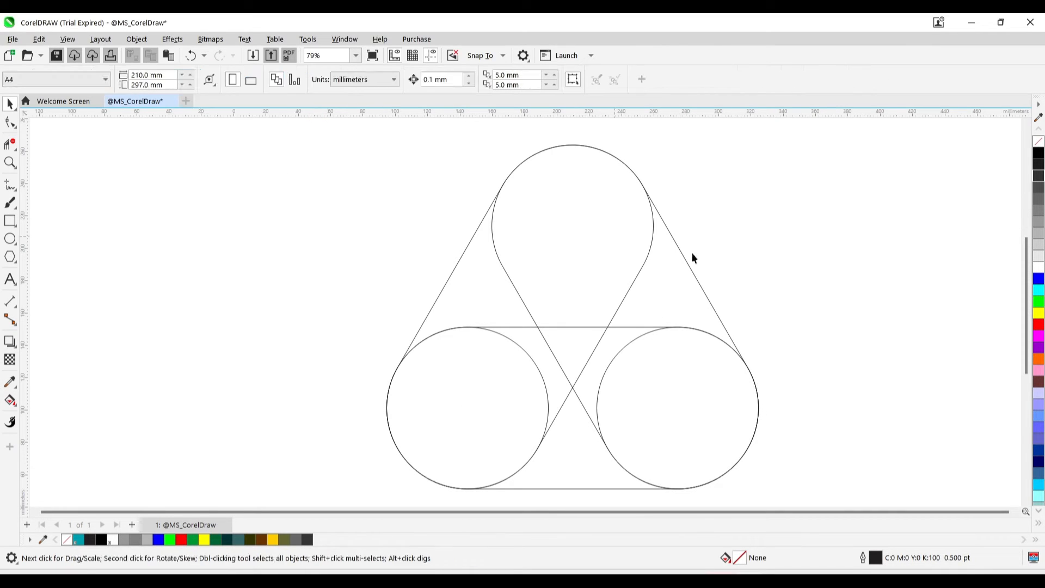
# Step: Move the whole triangular figure about 46 mm to the left
pyautogui.hotkey('ctrl', 'a')
pyautogui.moveTo(693, 305); pyautogui.dragTo(617, 305)
pyautogui.click(70, 200)
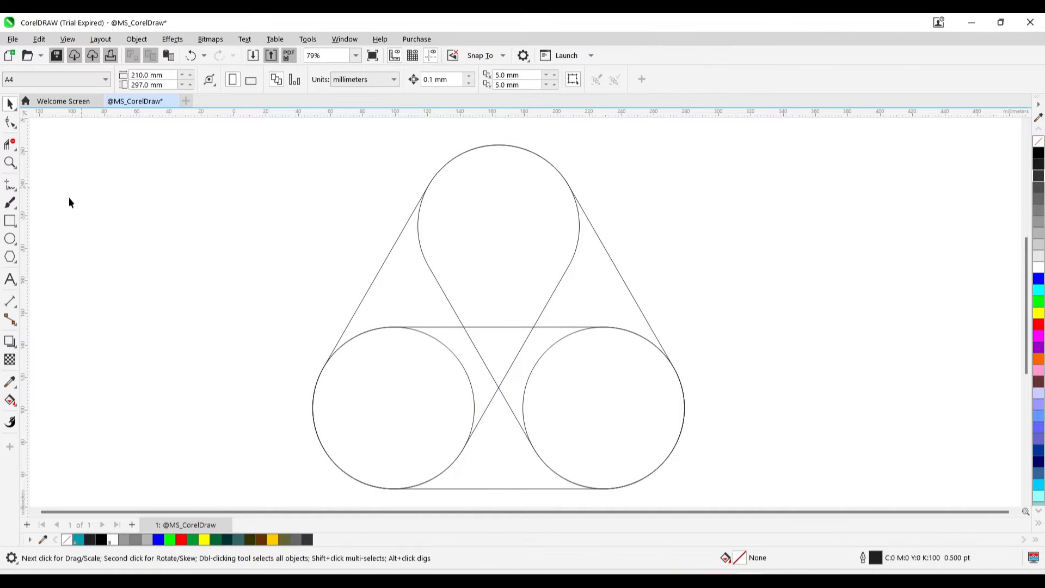
pyautogui.click(14, 409)
pyautogui.click(47, 414)
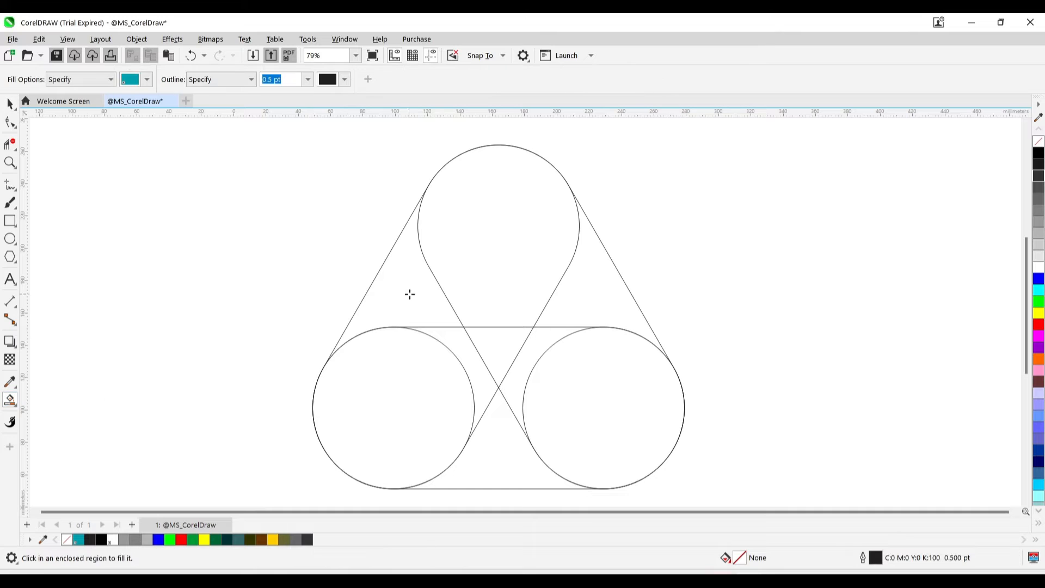
pyautogui.press('space')
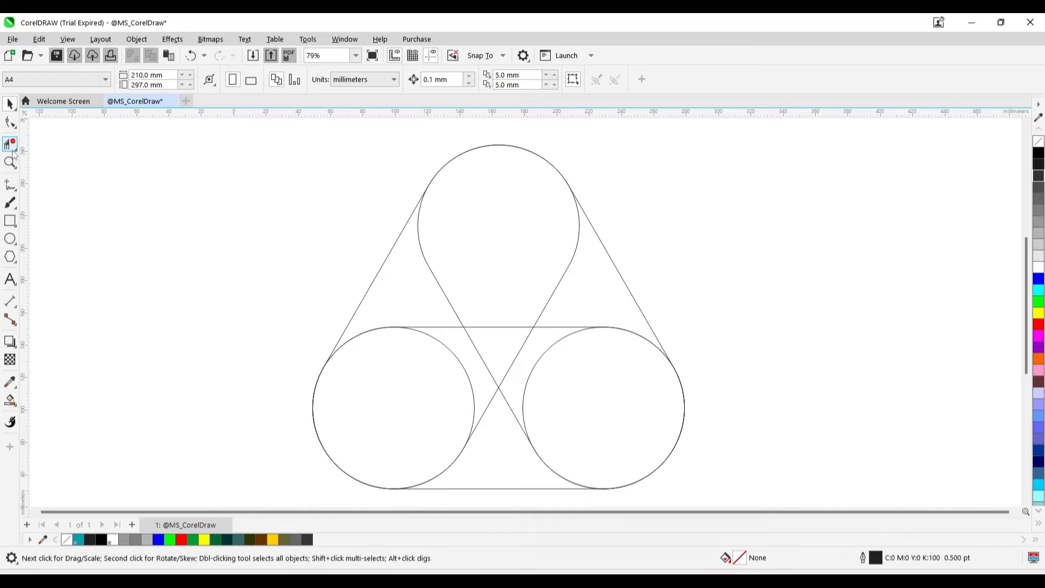
# Step: Delete the outline segment that crosses the upper-left arm, from the top arc down to the horizontal shape's upper edge
pyautogui.press('space')
pyautogui.click(428, 253)
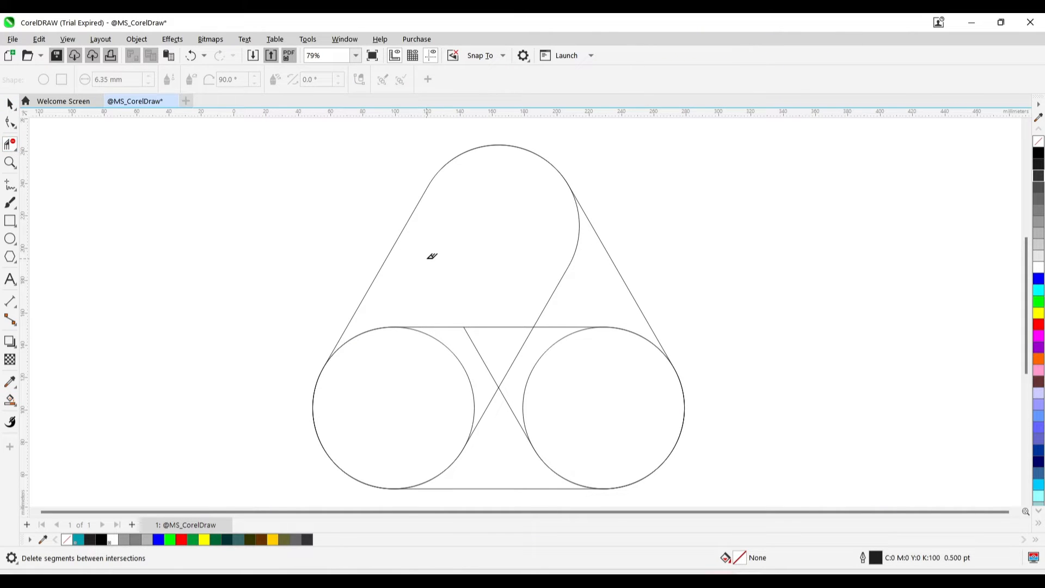
pyautogui.press('space')
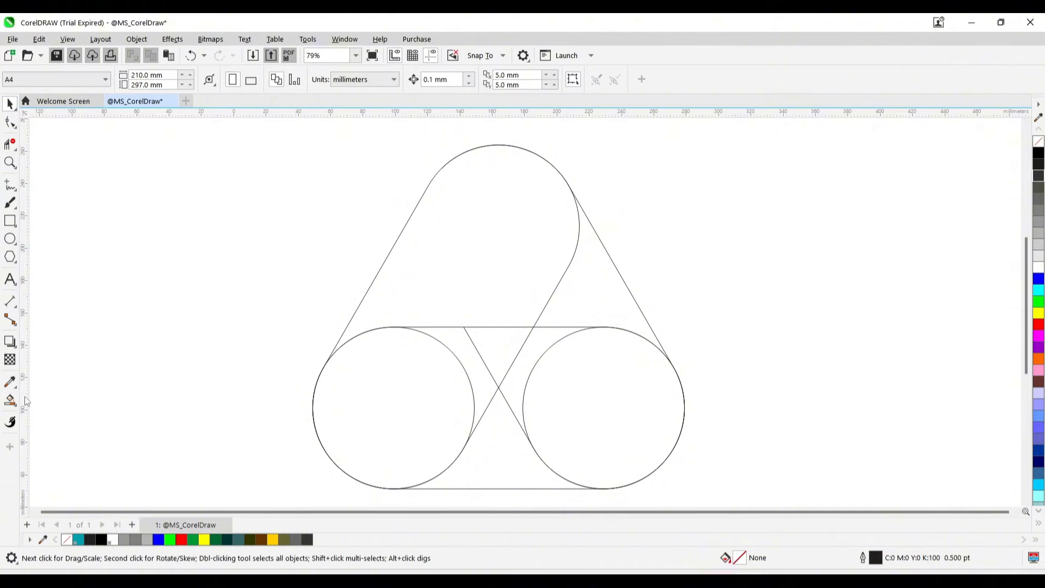
# Step: Smart-fill the upper-left arm and the small central triangle below it with teal PANTONE 7467 C and a 0.5 pt outline
pyautogui.click(10, 400)
pyautogui.click(53, 414)
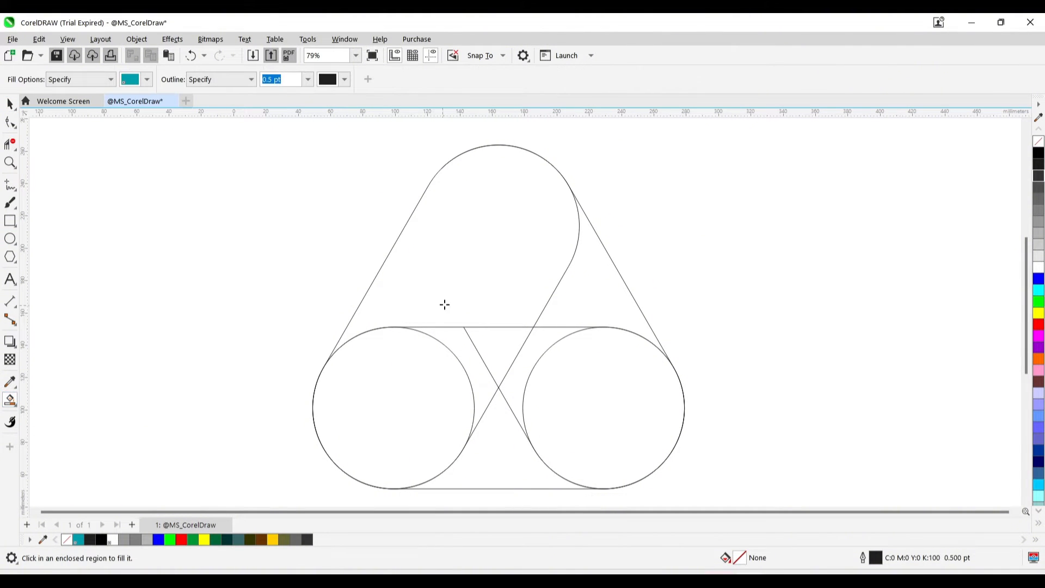
pyautogui.click(455, 291)
pyautogui.click(488, 355)
pyautogui.press('space')
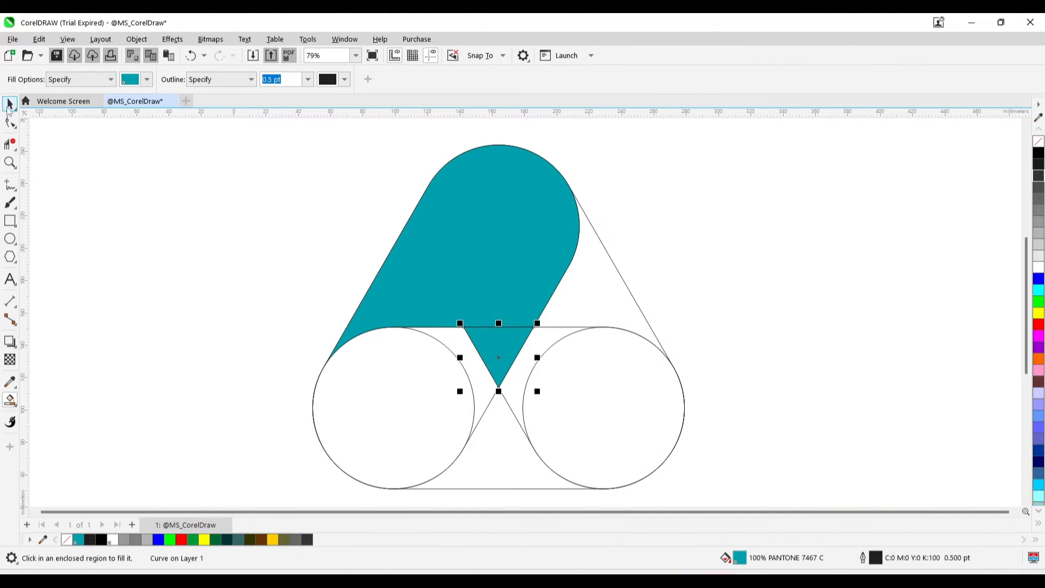
# Step: Move the two teal shapes together to the left, clear of the construction outlines
pyautogui.keyDown('shift'); pyautogui.click(493, 250); pyautogui.keyUp('shift')
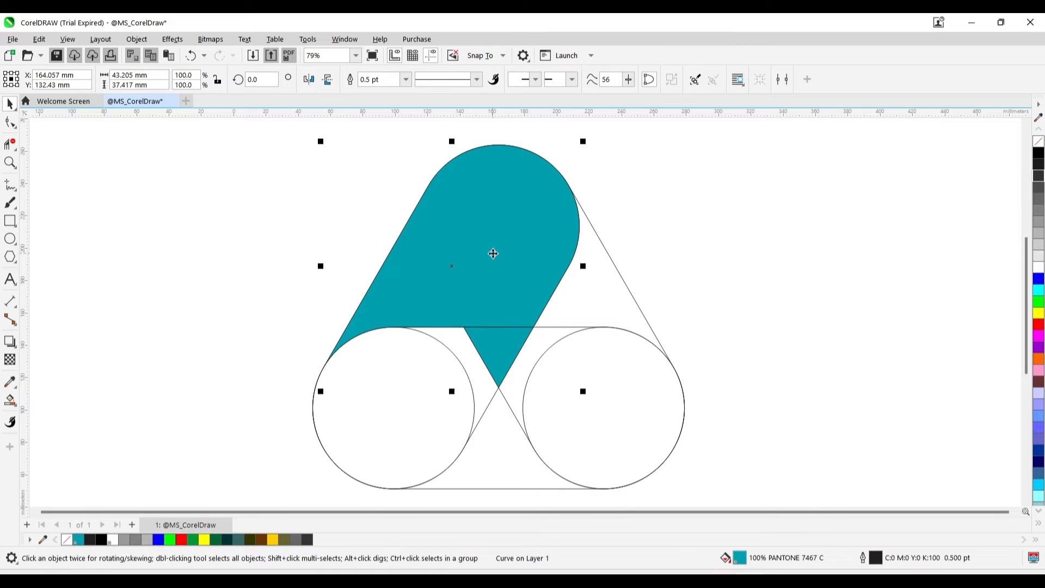
pyautogui.moveTo(511, 251); pyautogui.dragTo(234, 240)
pyautogui.scroll(-1, 336, 254)
pyautogui.scroll(-1, 344, 257)
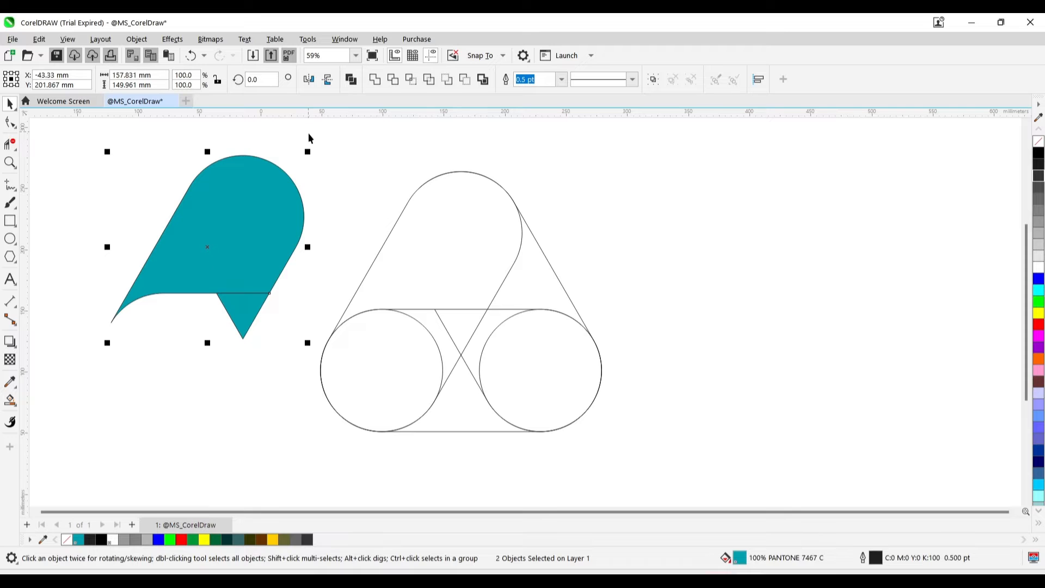
# Step: Delete the five construction outlines and move the two teal shapes back into the middle of the drawing area
pyautogui.moveTo(308, 133)
pyautogui.mouseDown()
pyautogui.moveTo(430, 467)
pyautogui.moveTo(623, 468)
pyautogui.mouseUp()
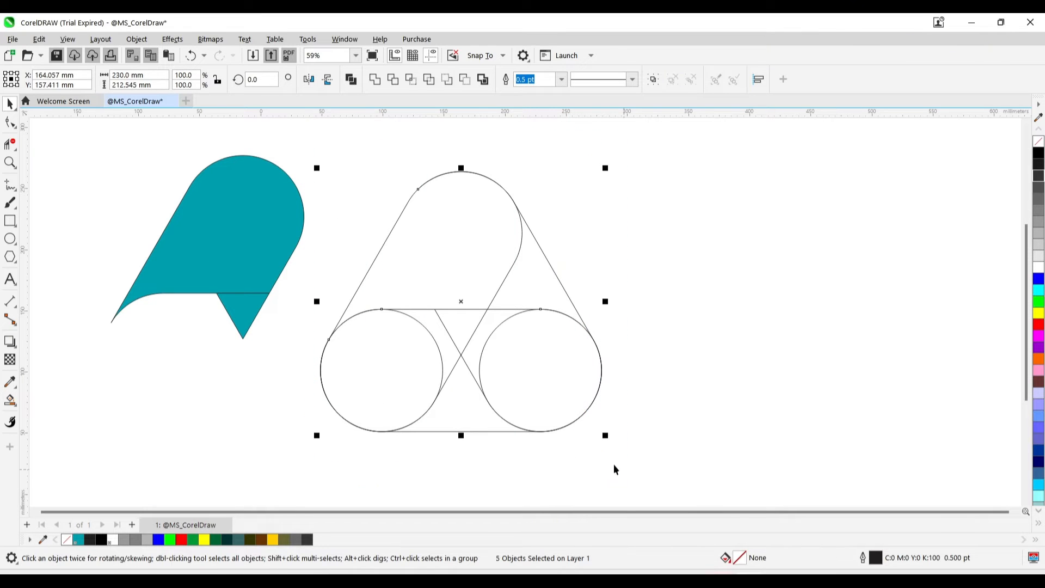
pyautogui.press('Delete')
pyautogui.moveTo(223, 224); pyautogui.dragTo(480, 229)
pyautogui.scroll(1, 481, 228)
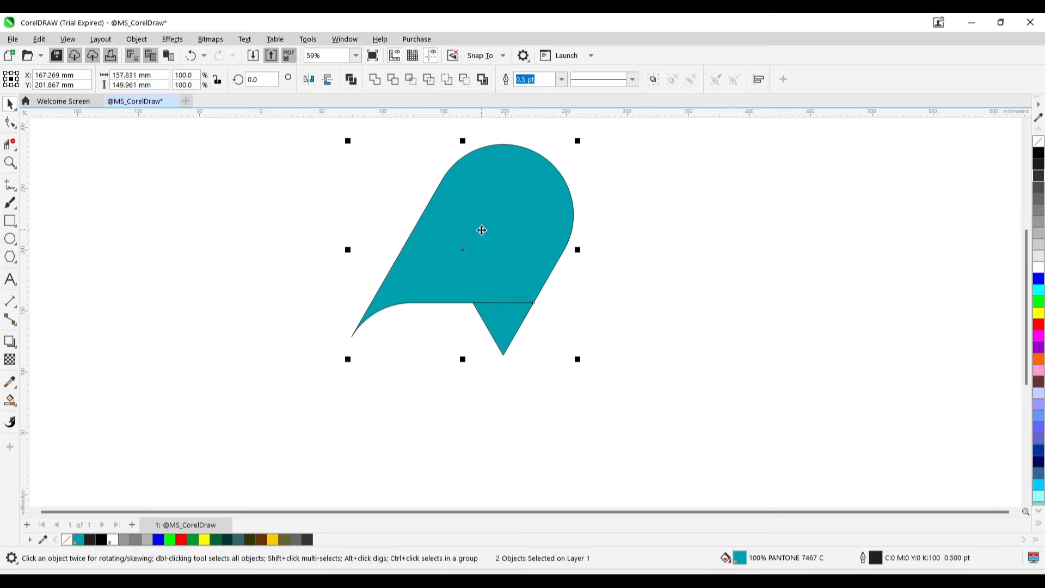
# Step: Draw a straight freehand line from the small triangle's upper-left corner to the midpoint of its right side
pyautogui.click(687, 264)
pyautogui.click(507, 327)
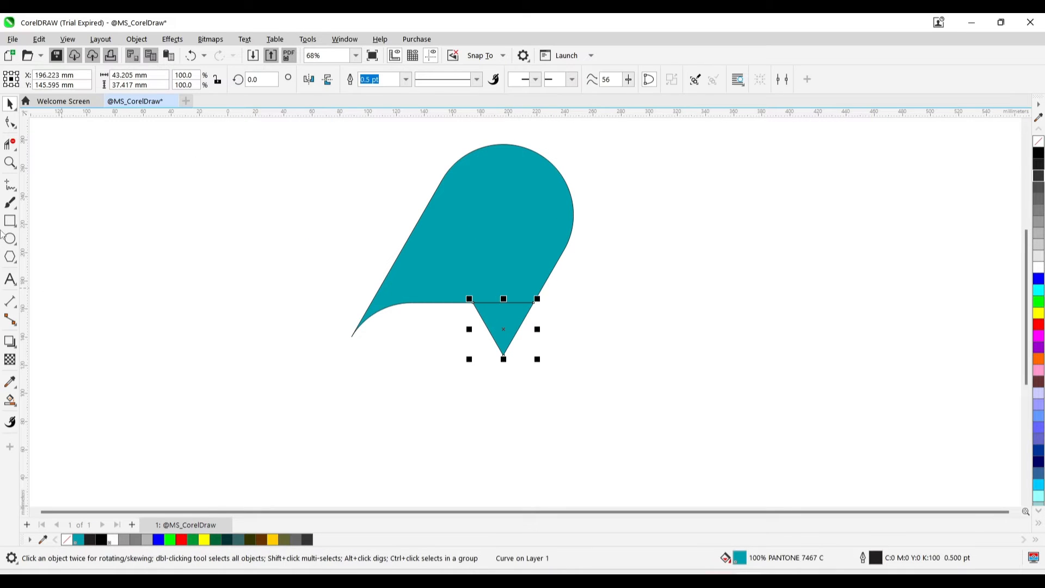
pyautogui.press('F5')
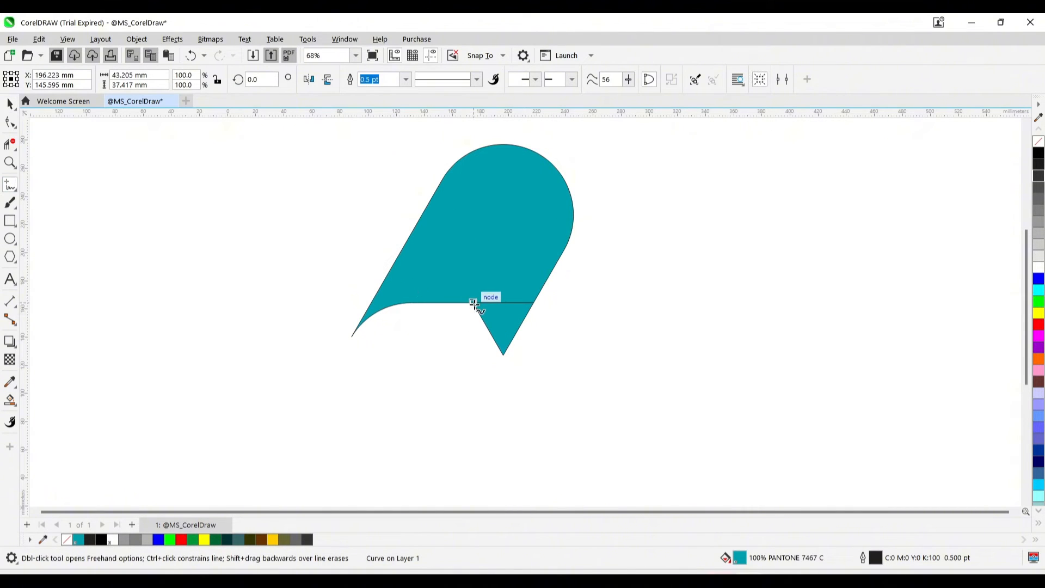
pyautogui.click(474, 303)
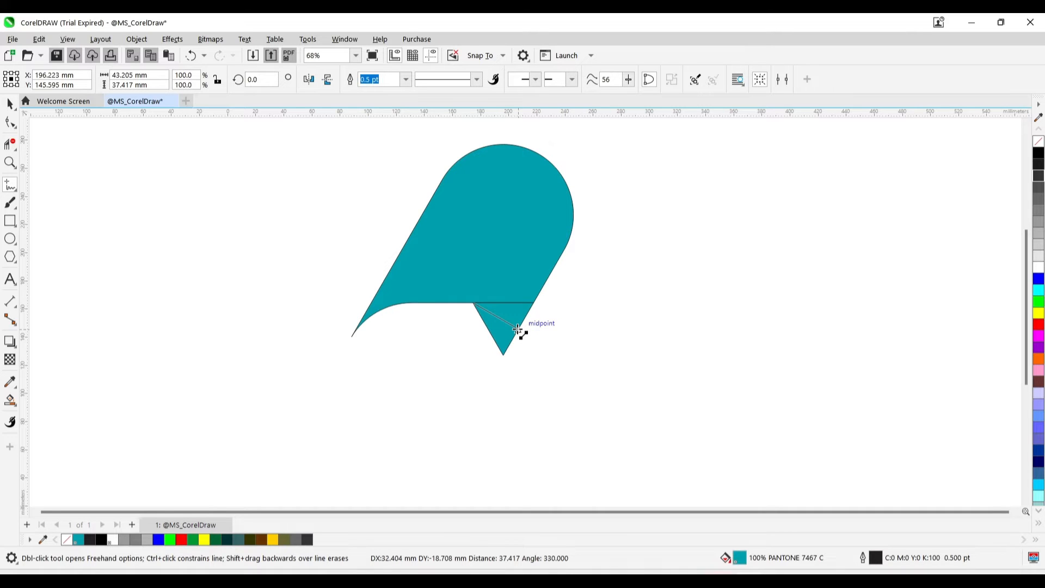
pyautogui.click(518, 330)
# Step: Draw a second straight line from the small triangle's upper-right corner to the midpoint of its left side
pyautogui.press('z')
pyautogui.moveTo(453, 280)
pyautogui.mouseDown()
pyautogui.moveTo(508, 374)
pyautogui.moveTo(564, 381)
pyautogui.mouseUp()
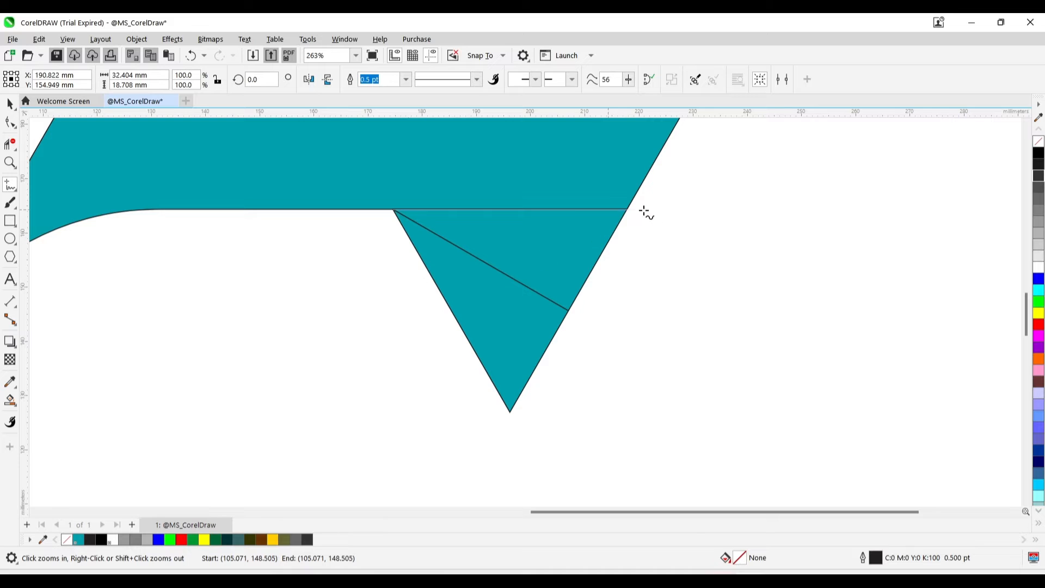
pyautogui.click(626, 209)
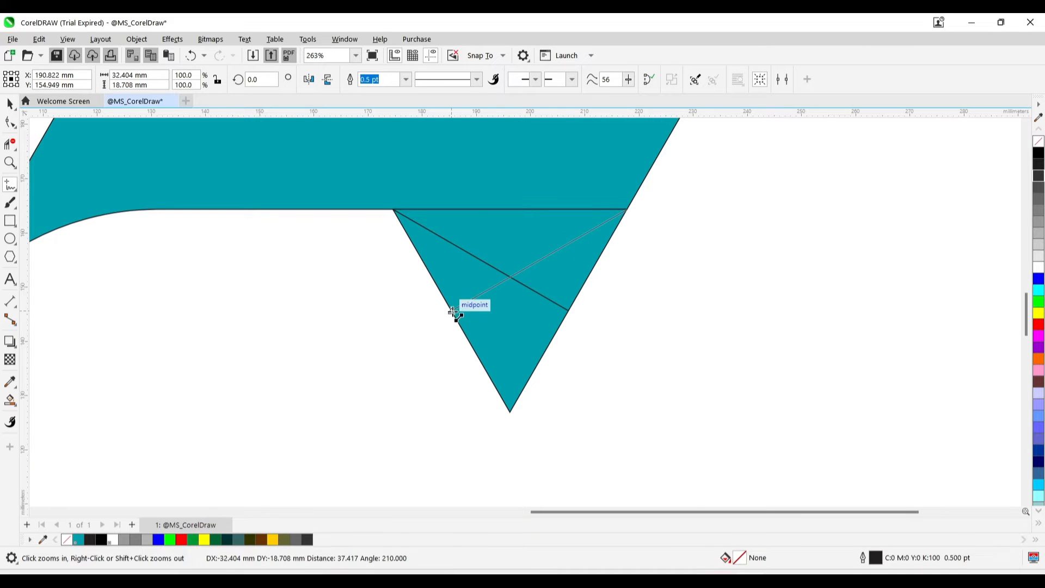
pyautogui.click(456, 315)
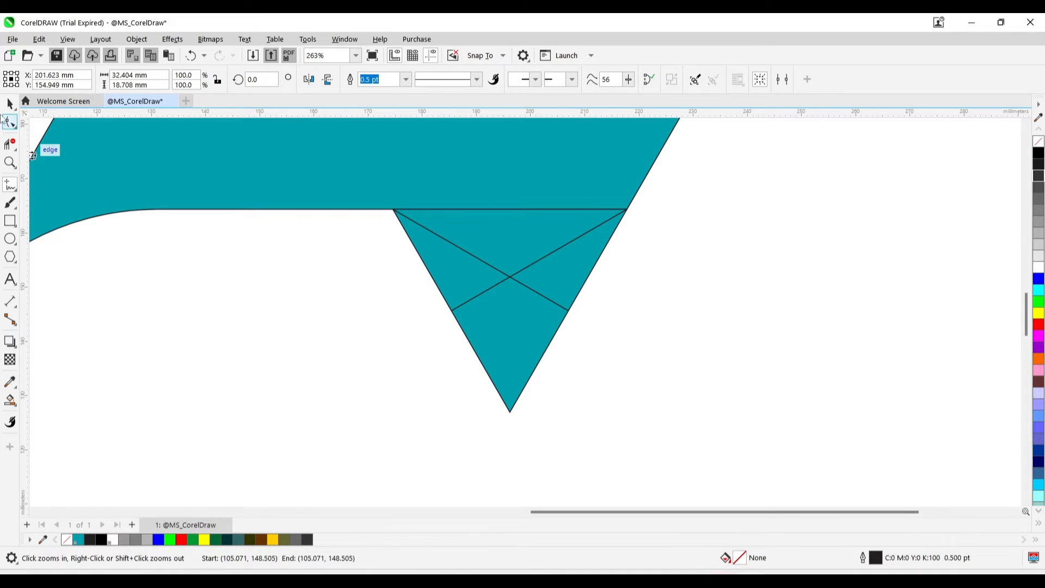
pyautogui.click(11, 104)
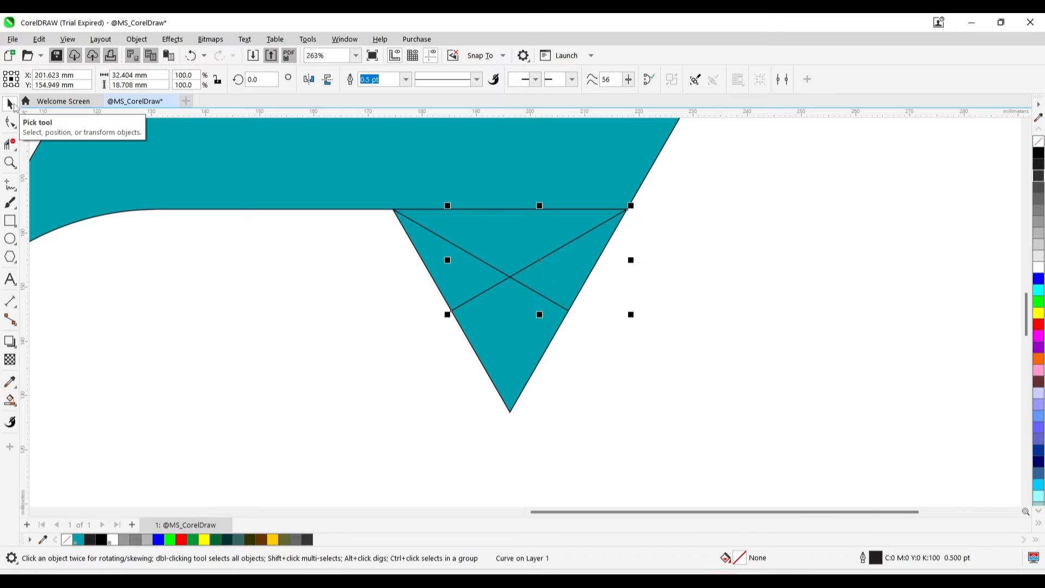
# Step: Move all the shapes and the two crossing lines together up and to the left
pyautogui.press('F4')
pyautogui.click(337, 262)
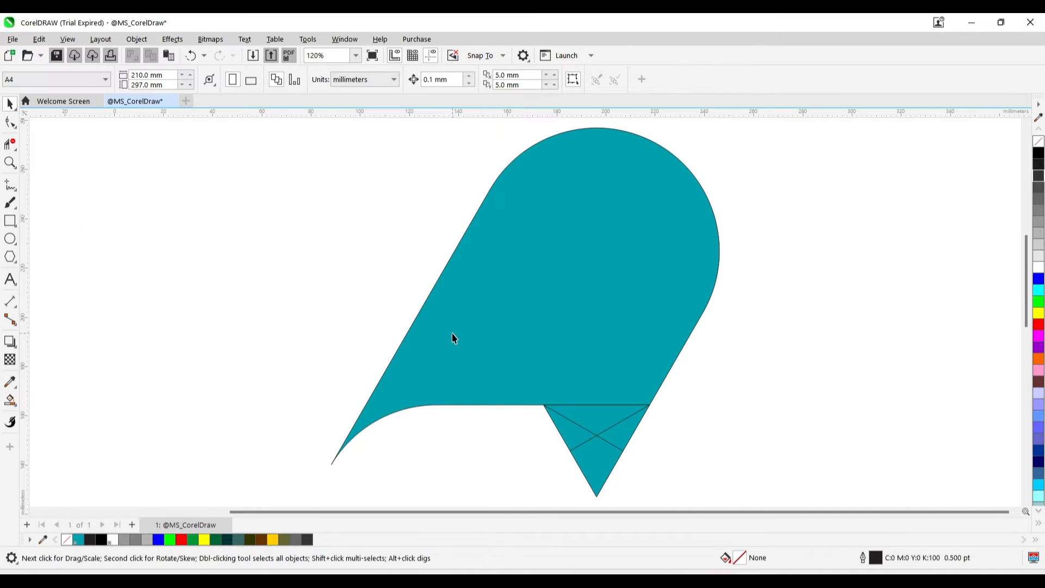
pyautogui.hotkey('ctrl', 'a')
pyautogui.scroll(-2, 514, 326)
pyautogui.moveTo(548, 320); pyautogui.dragTo(475, 247)
pyautogui.click(692, 292)
# Step: Apply a linear fountain fill to the large arm, from above its rounded top to below its lower edge, with both end colours black
pyautogui.click(452, 233)
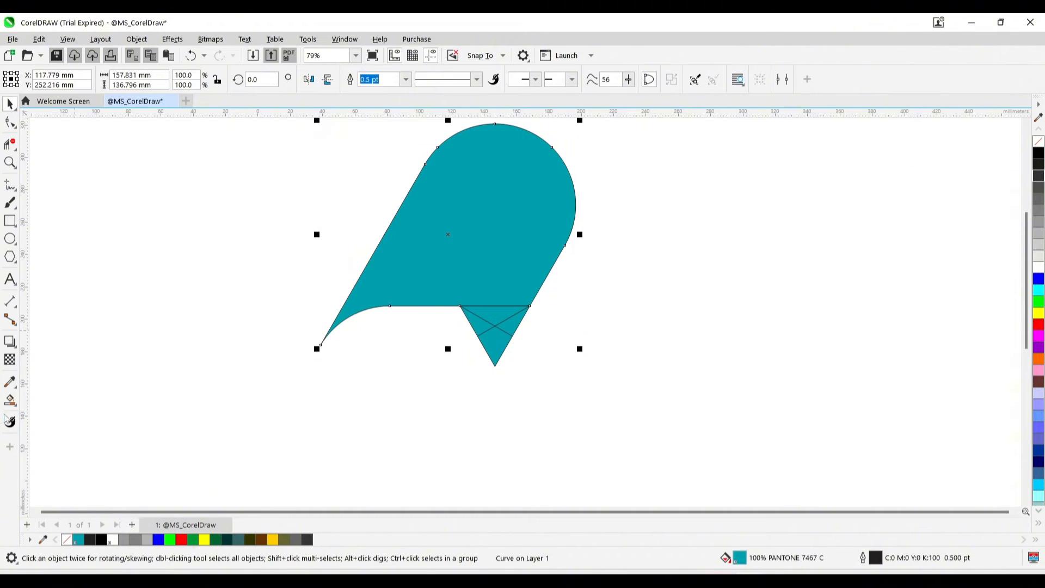
pyautogui.click(14, 404)
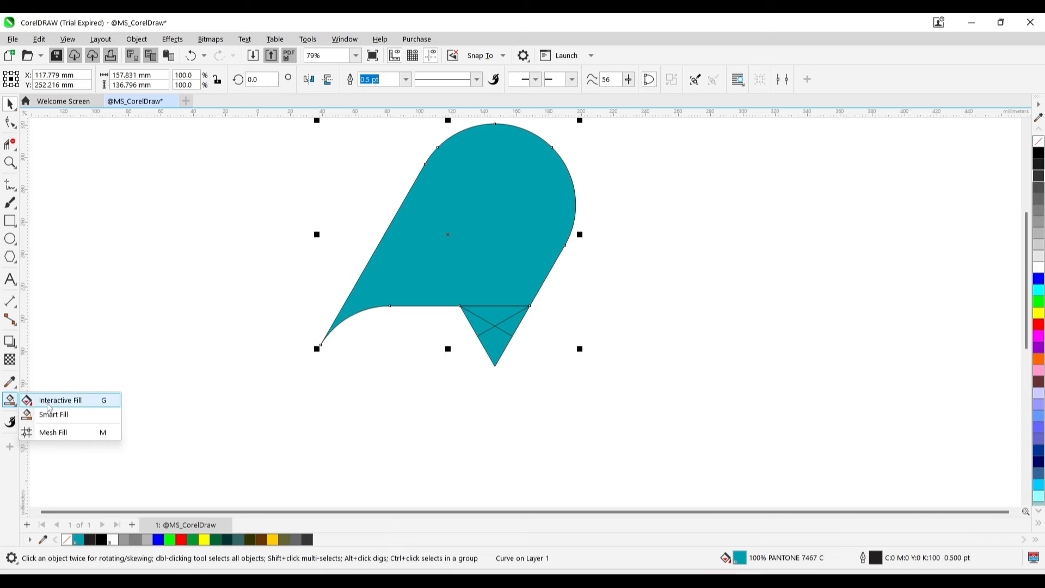
pyautogui.click(43, 399)
pyautogui.moveTo(518, 129); pyautogui.dragTo(430, 320)
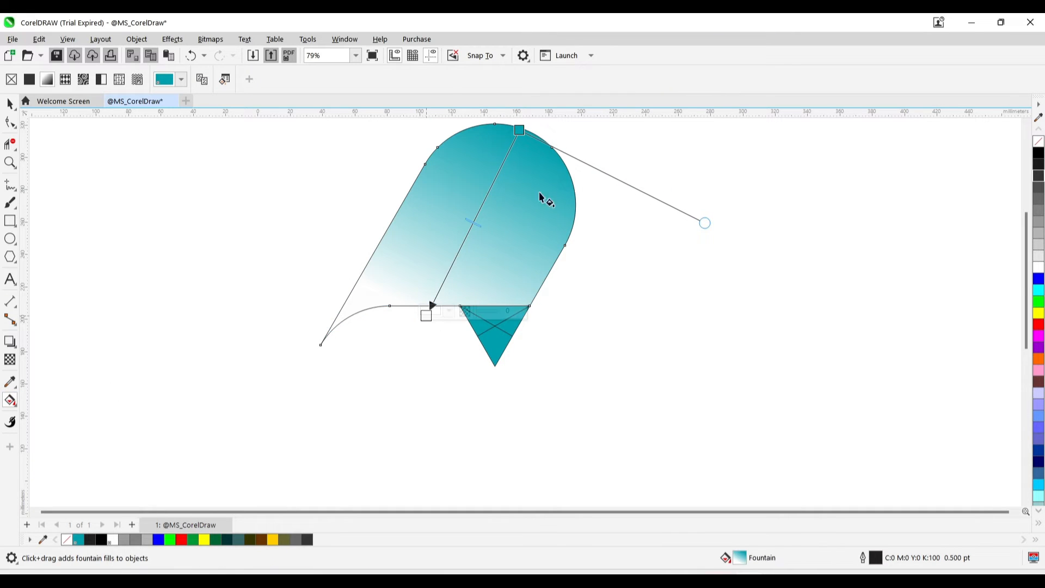
pyautogui.moveTo(521, 129); pyautogui.dragTo(532, 117)
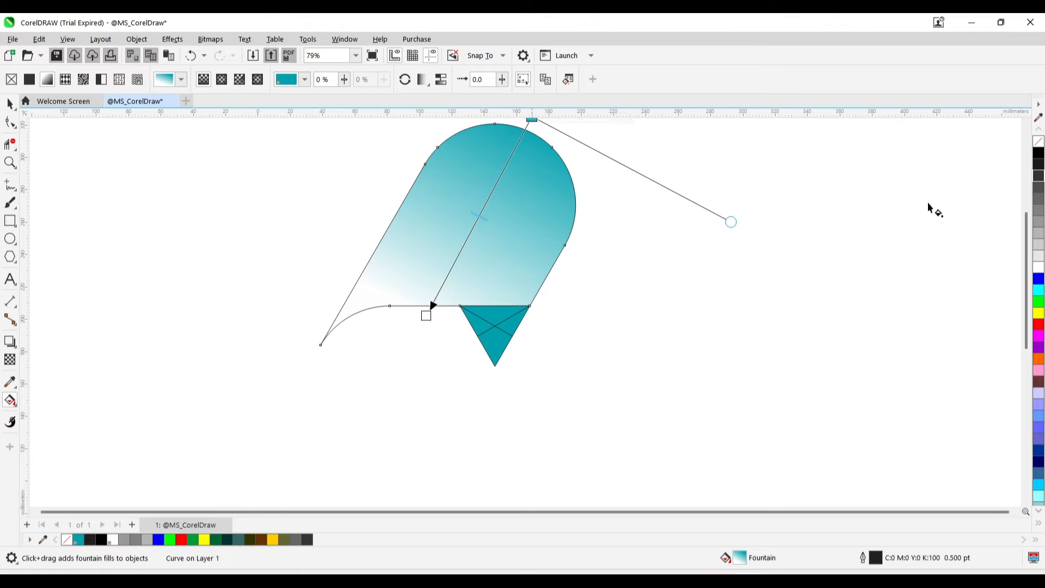
pyautogui.moveTo(1027, 233); pyautogui.dragTo(1029, 223)
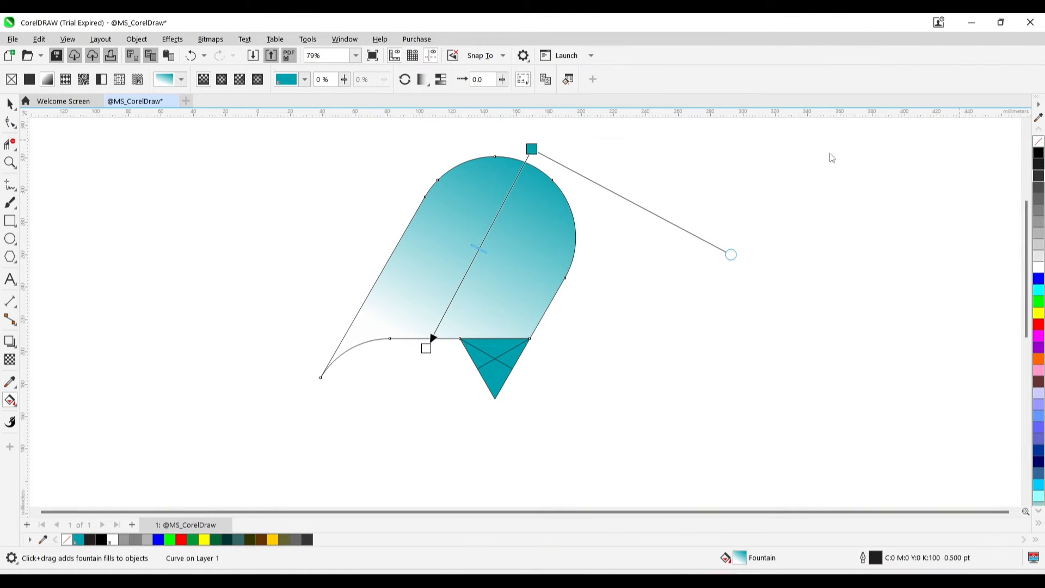
pyautogui.moveTo(427, 347); pyautogui.dragTo(422, 354)
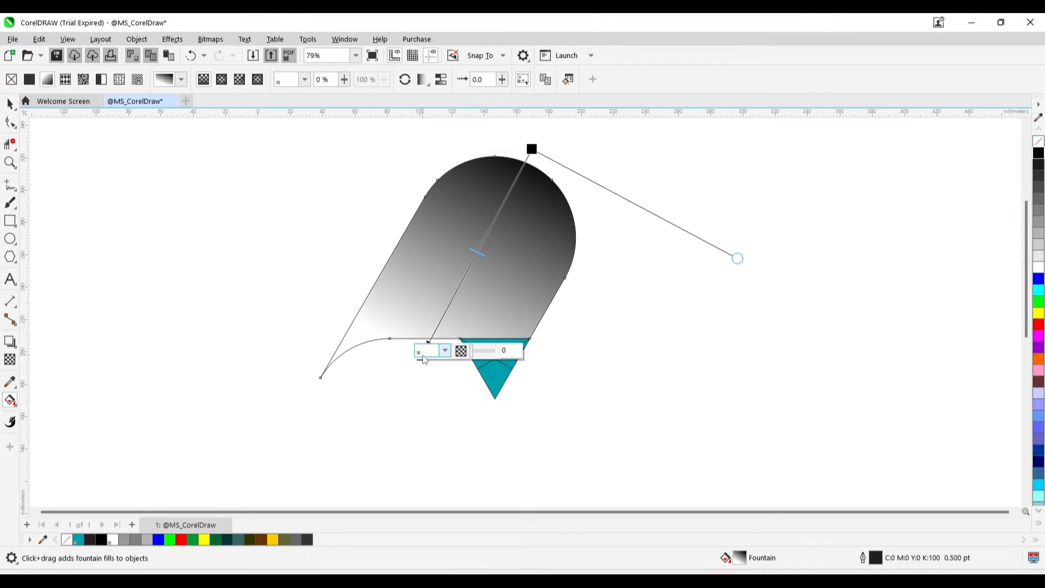
pyautogui.click(1038, 153)
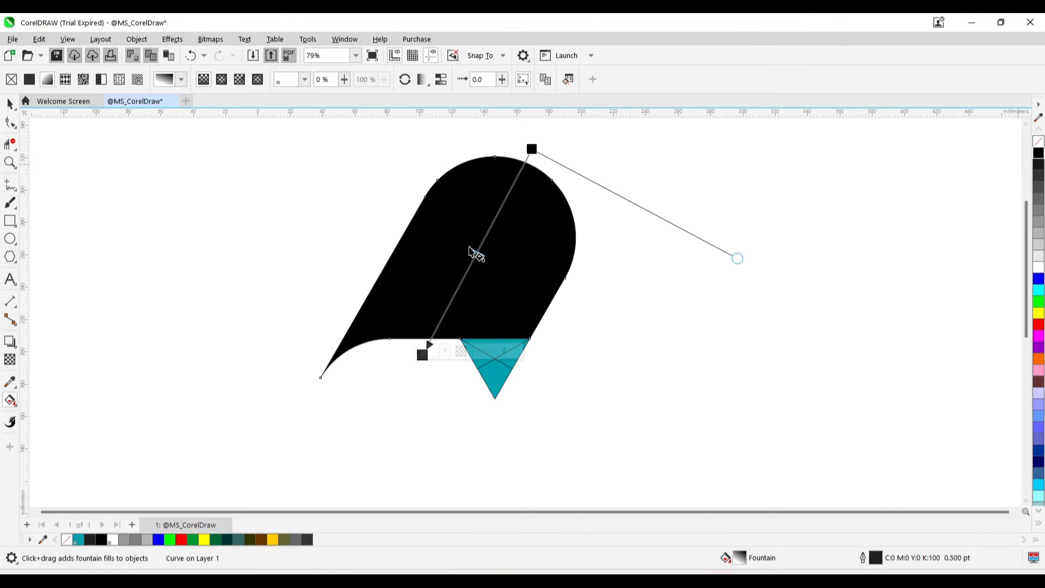
# Step: Add a dark blue #0B044A colour stop at 48% of the arm's gradient and extend both gradient ends farther beyond the arm
pyautogui.doubleClick(480, 249)
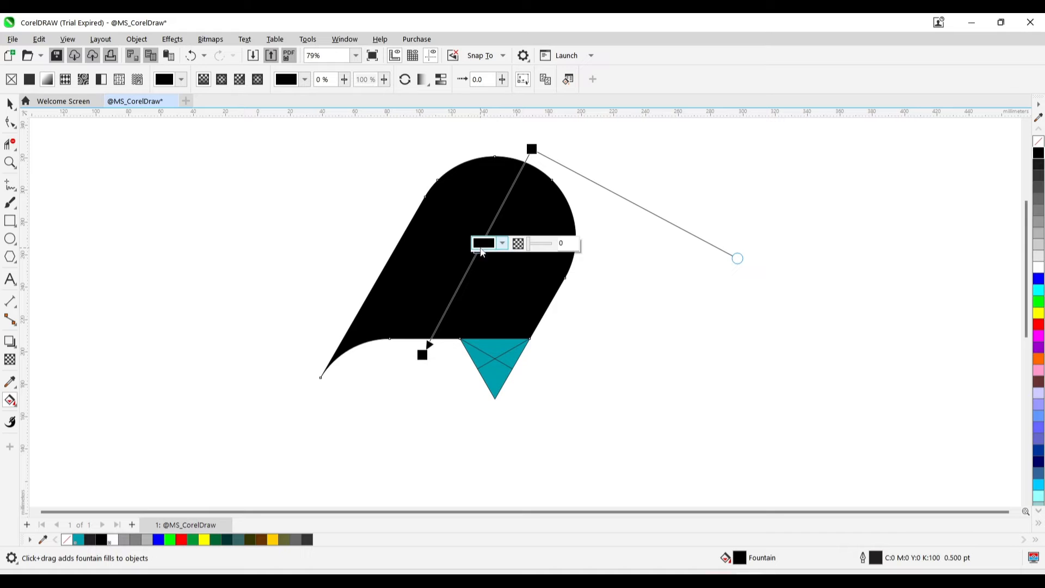
pyautogui.click(503, 243)
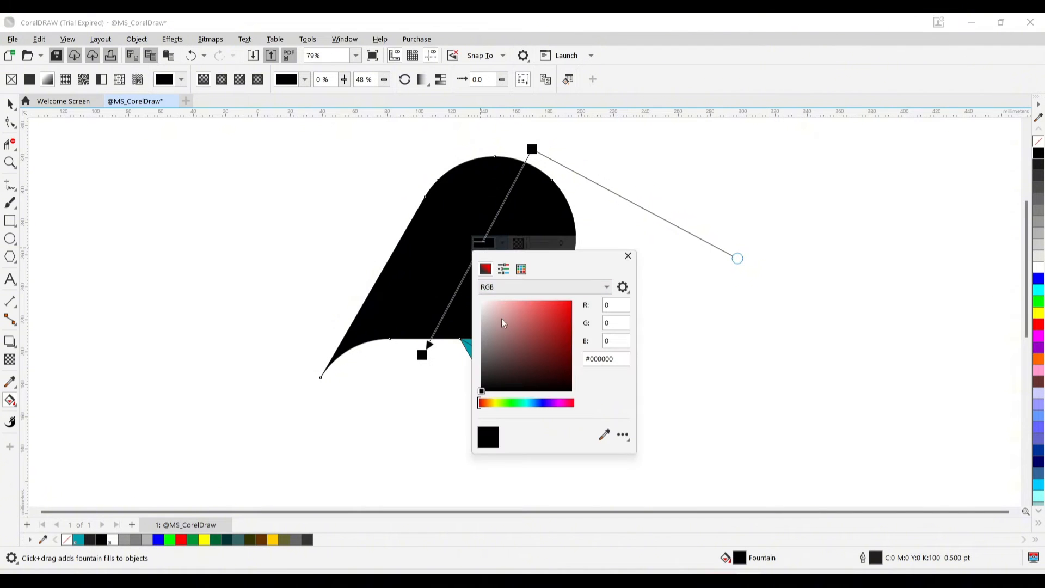
pyautogui.click(545, 403)
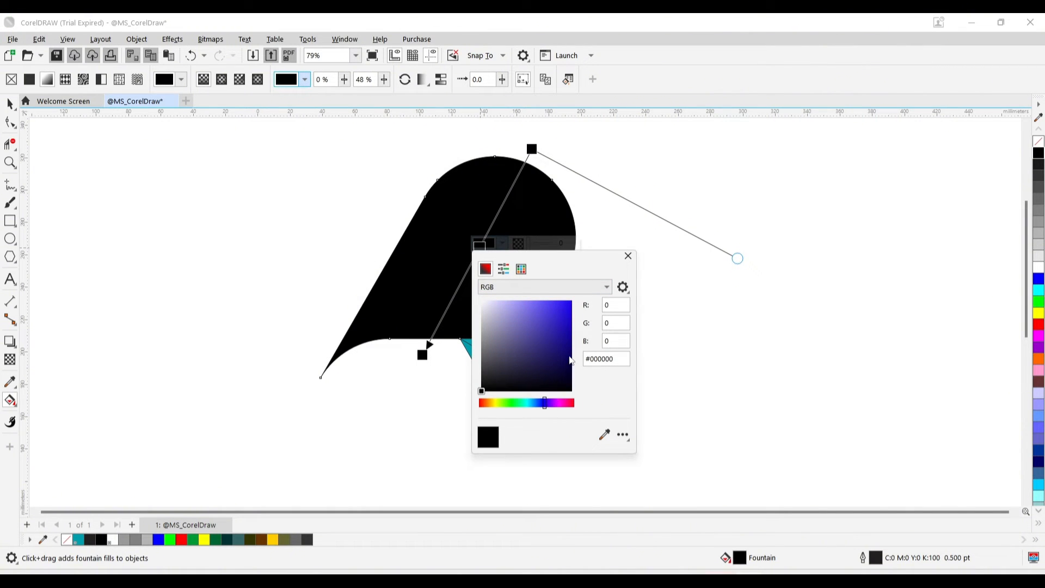
pyautogui.click(566, 365)
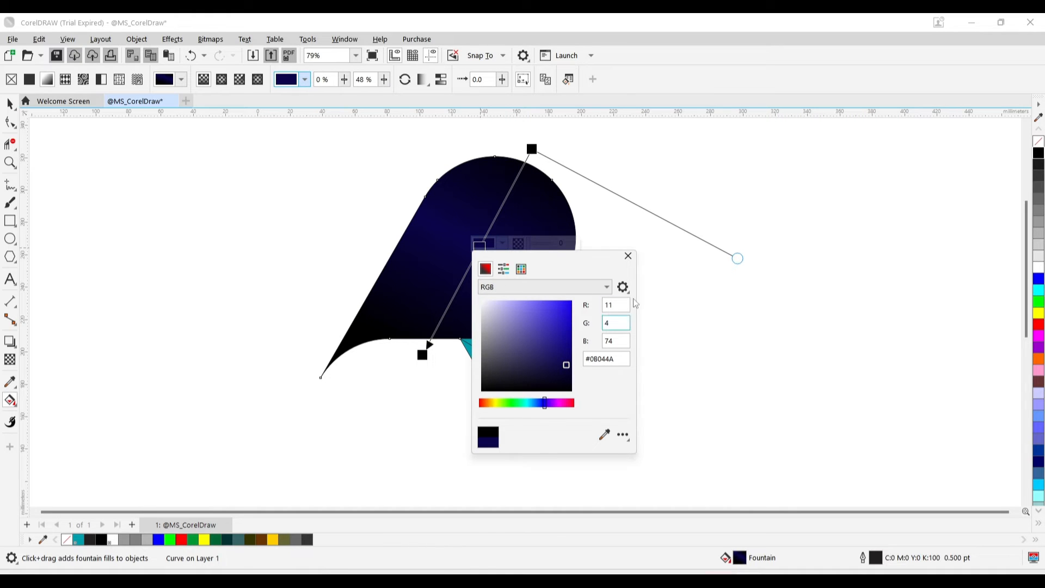
pyautogui.click(628, 256)
pyautogui.moveTo(532, 149); pyautogui.dragTo(543, 138)
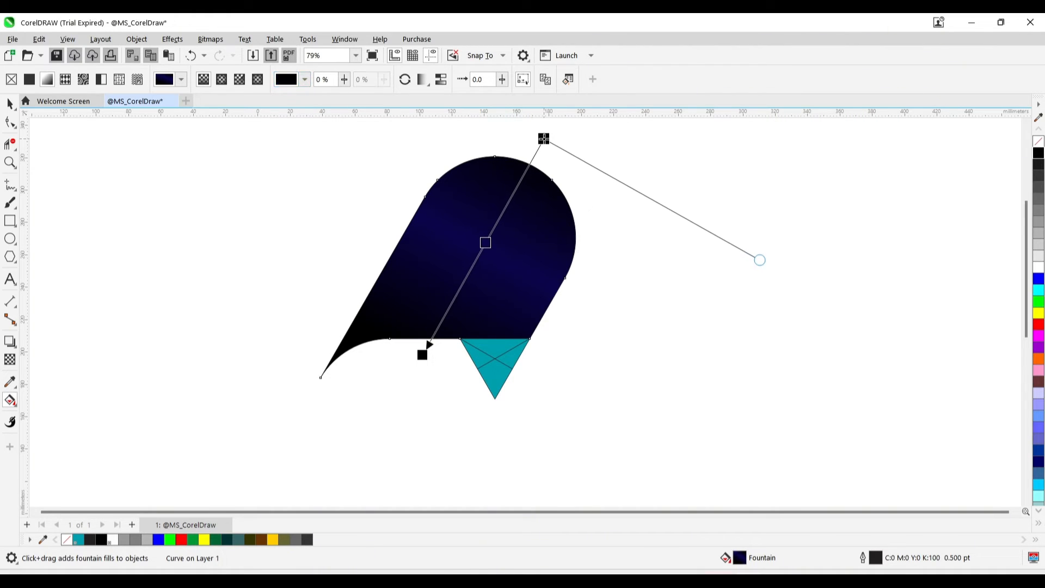
pyautogui.moveTo(423, 354); pyautogui.dragTo(411, 375)
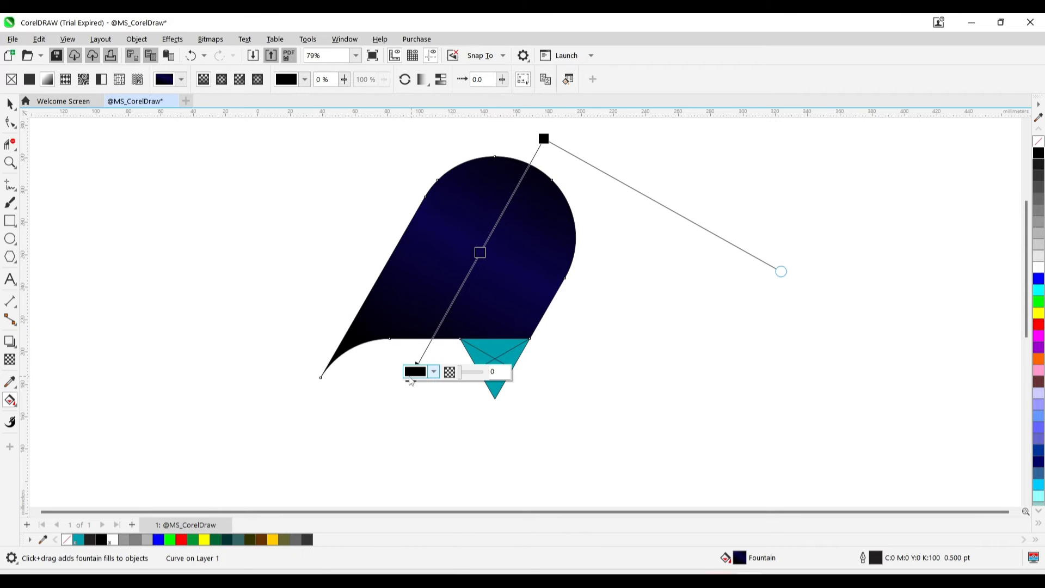
# Step: Create two rotated copies of the arm at 120° and 240° around the point where the lines cross in the small triangle
pyautogui.click(10, 104)
pyautogui.click(450, 279)
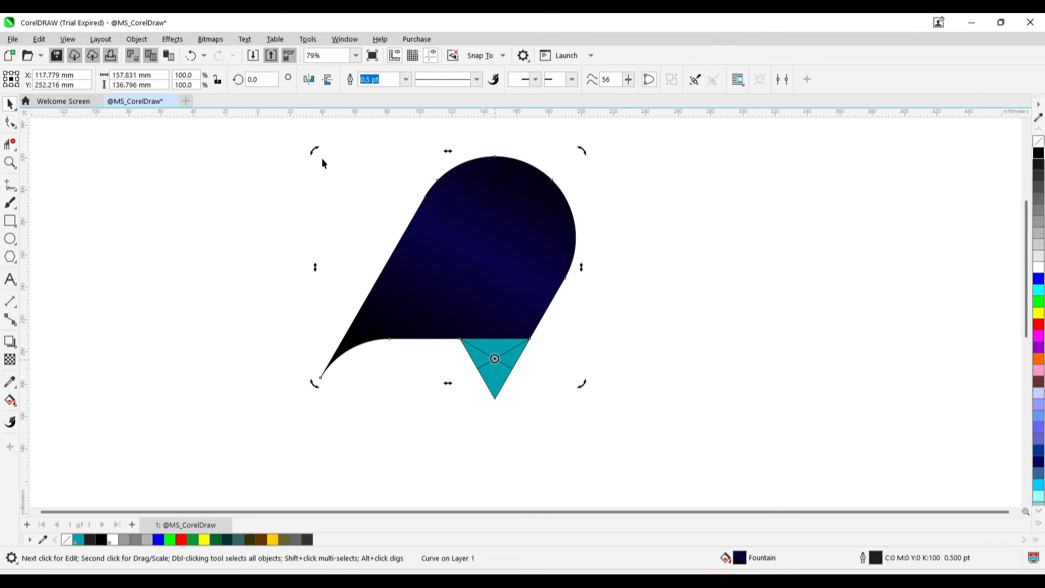
pyautogui.doubleClick(265, 80)
pyautogui.write('120')
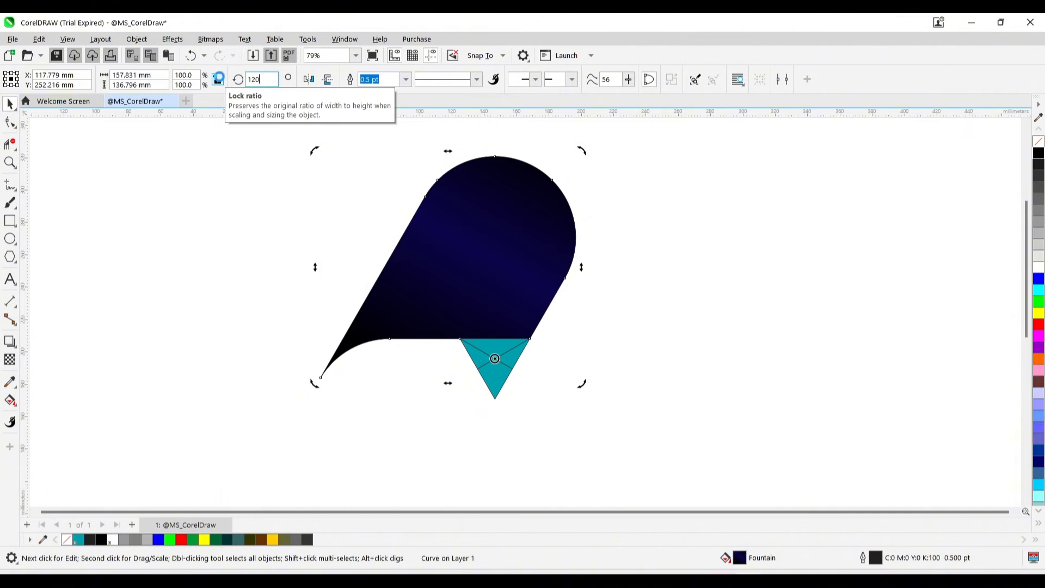
pyautogui.press('Return')
pyautogui.hotkey('ctrl', 'r')
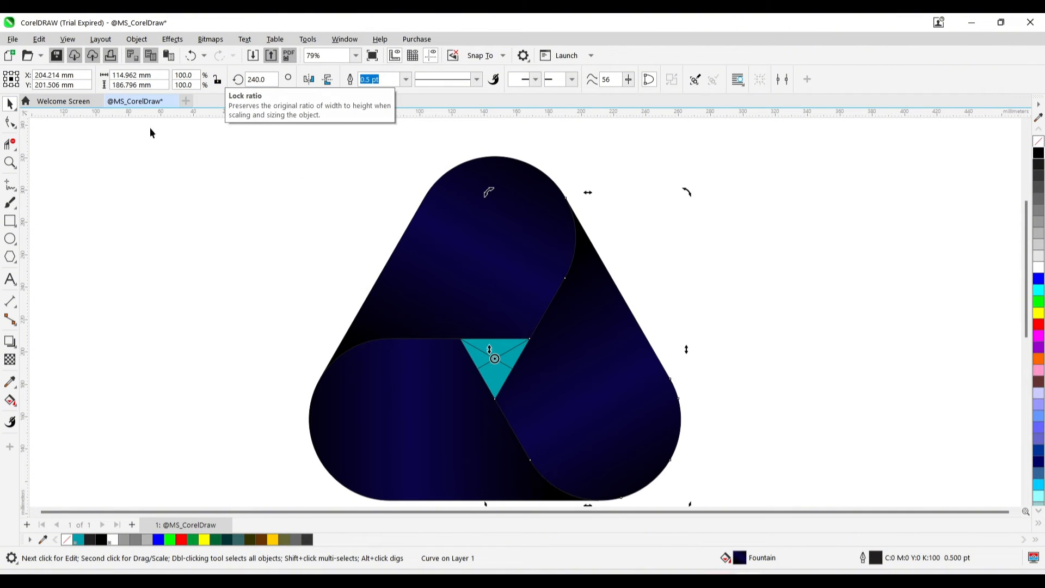
pyautogui.click(231, 231)
# Step: Change the middle gradient colour of the lower-left arm to dark green #042903
pyautogui.click(393, 394)
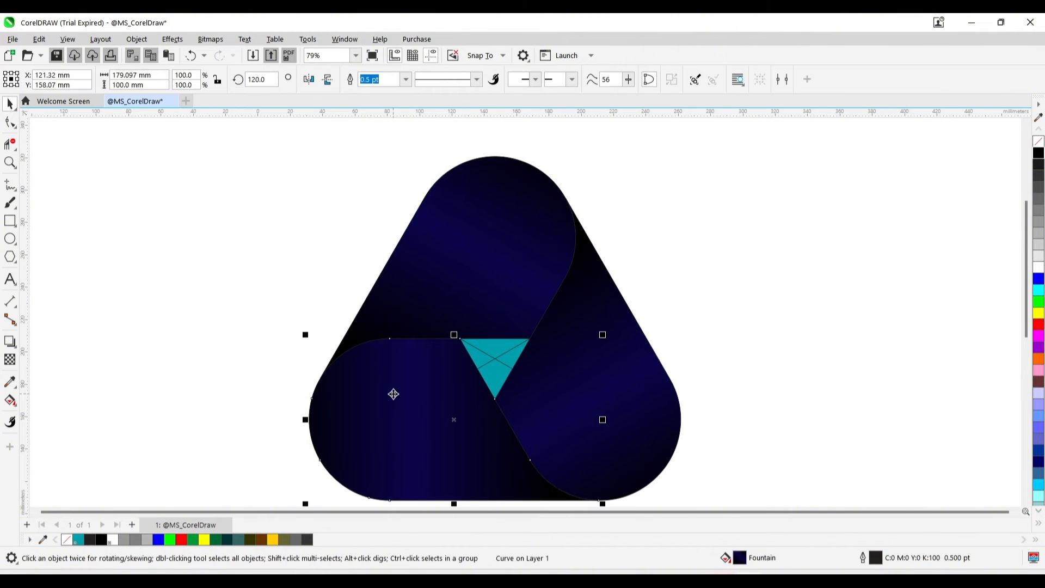
pyautogui.click(9, 401)
pyautogui.click(51, 400)
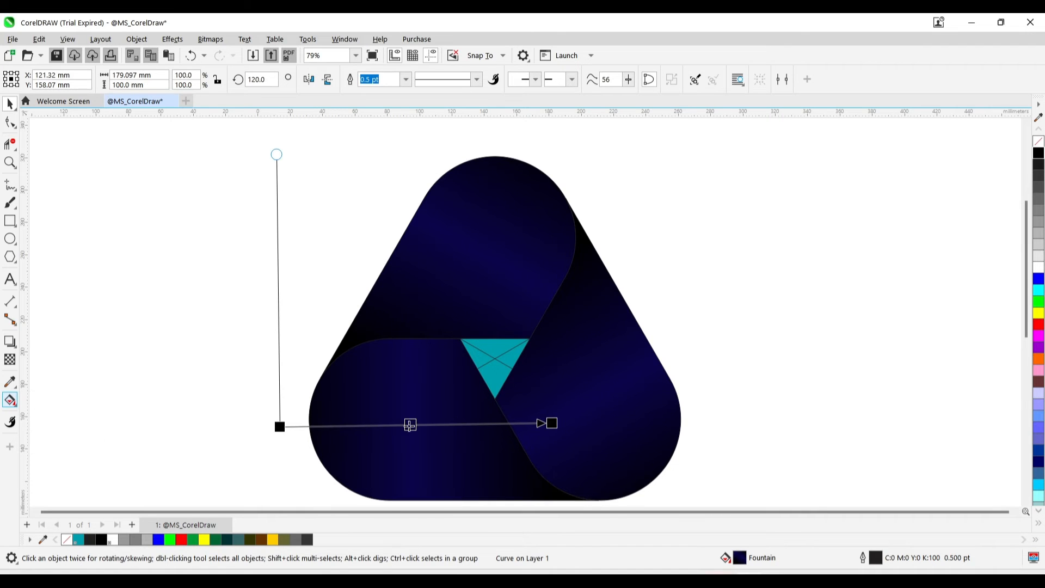
pyautogui.click(409, 424)
pyautogui.click(389, 439)
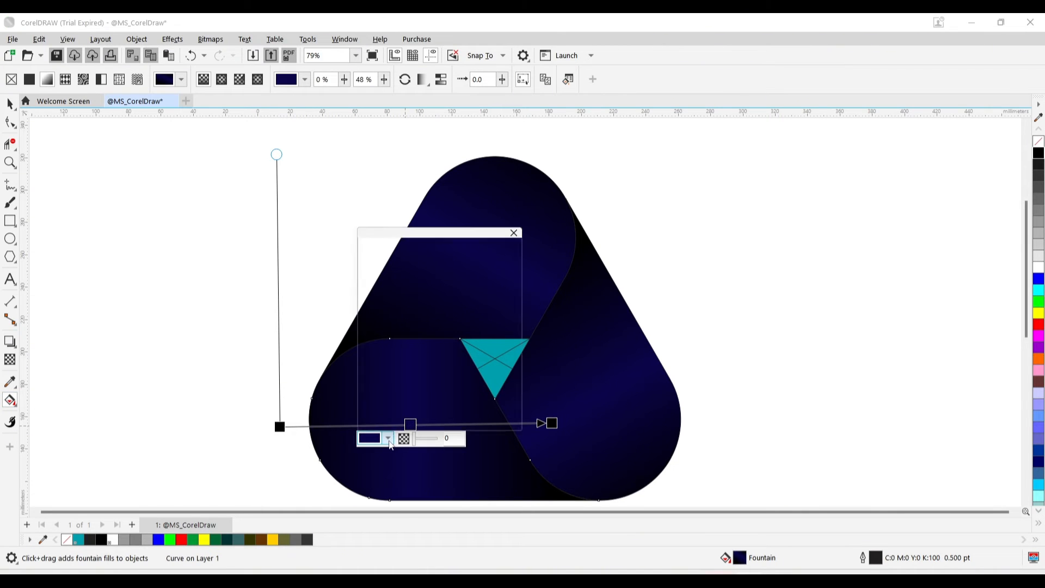
pyautogui.click(396, 380)
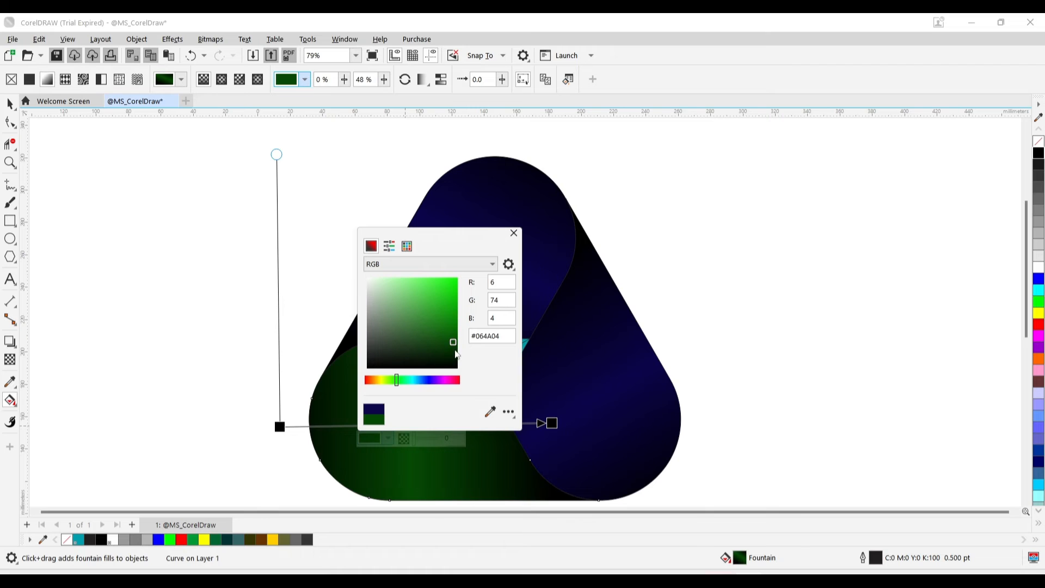
pyautogui.click(455, 351)
pyautogui.click(452, 355)
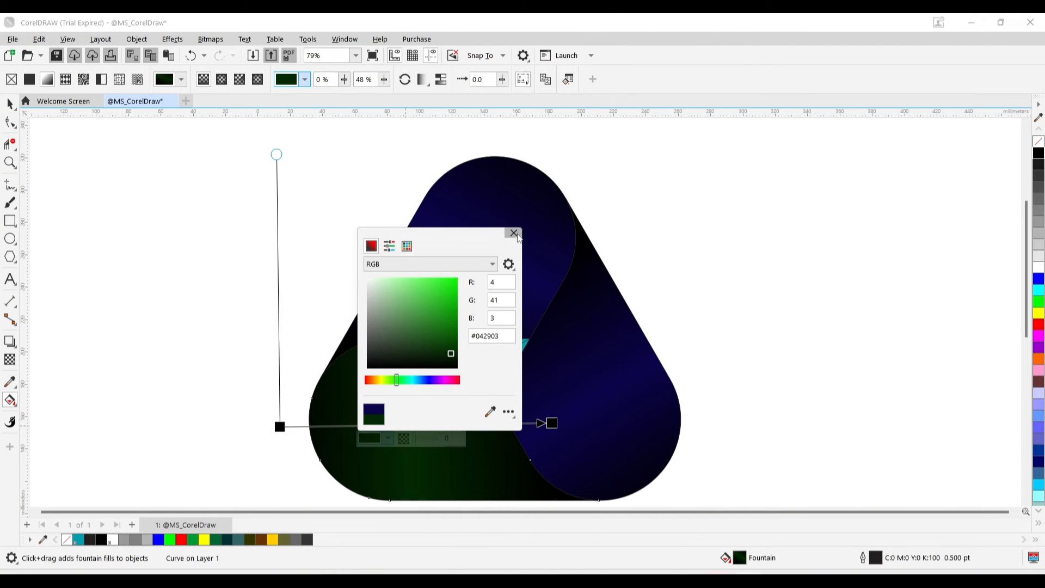
pyautogui.click(514, 233)
# Step: Change the middle gradient colour of the lower-right arm to dark purple #34023B
pyautogui.click(601, 447)
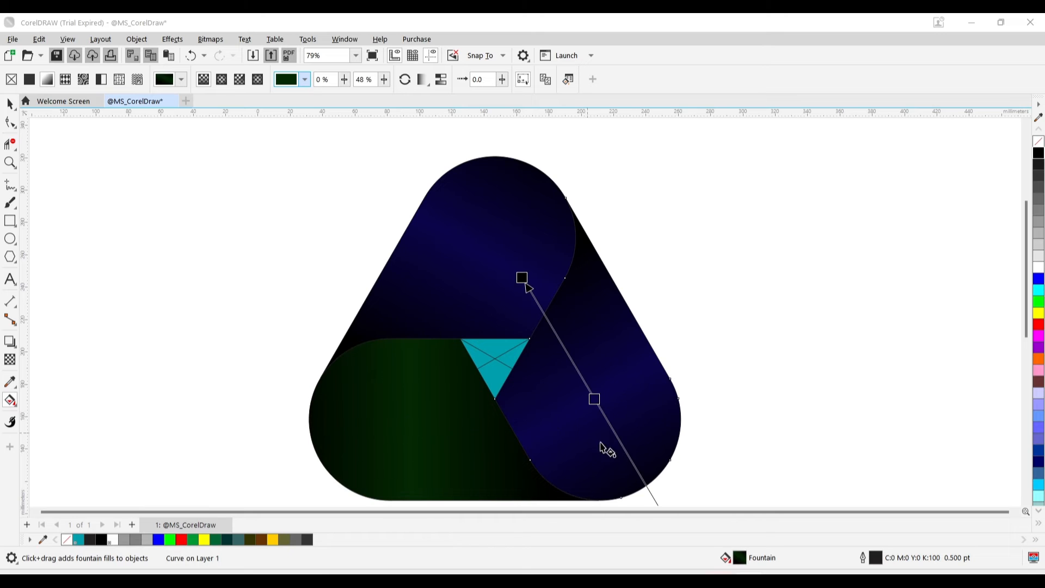
pyautogui.click(594, 399)
pyautogui.click(618, 390)
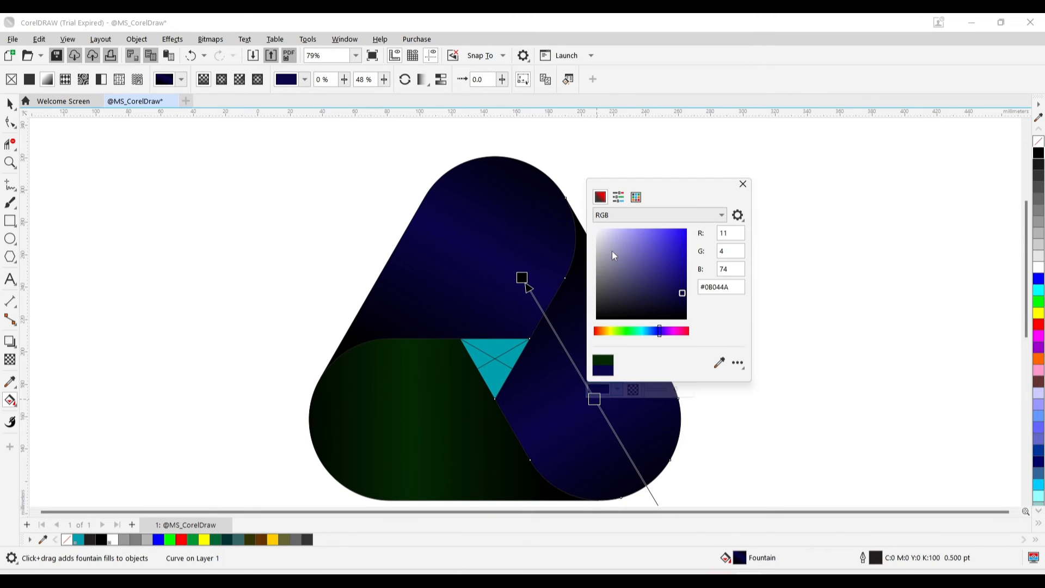
pyautogui.moveTo(664, 183); pyautogui.dragTo(768, 182)
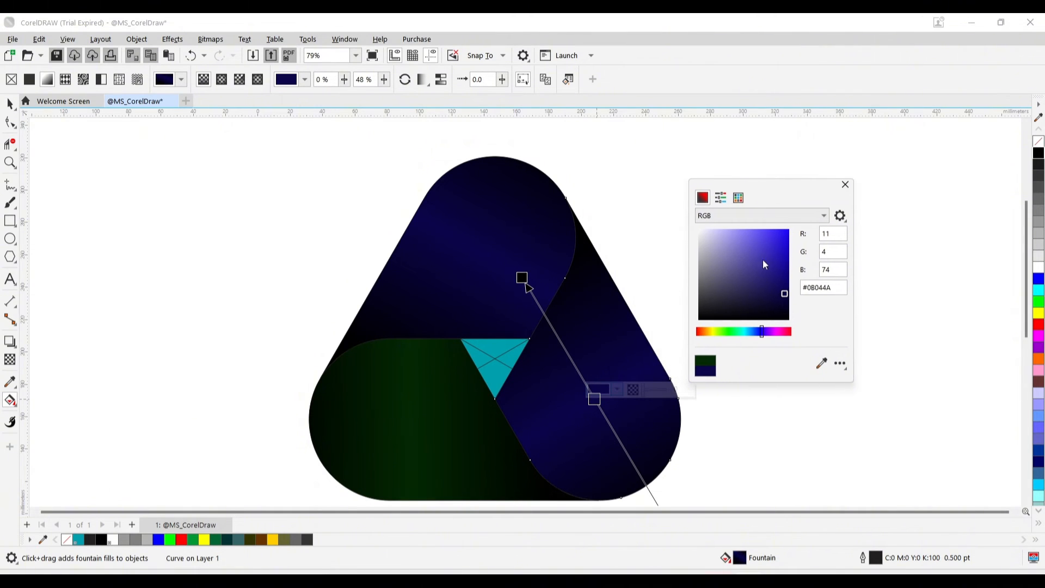
pyautogui.click(718, 332)
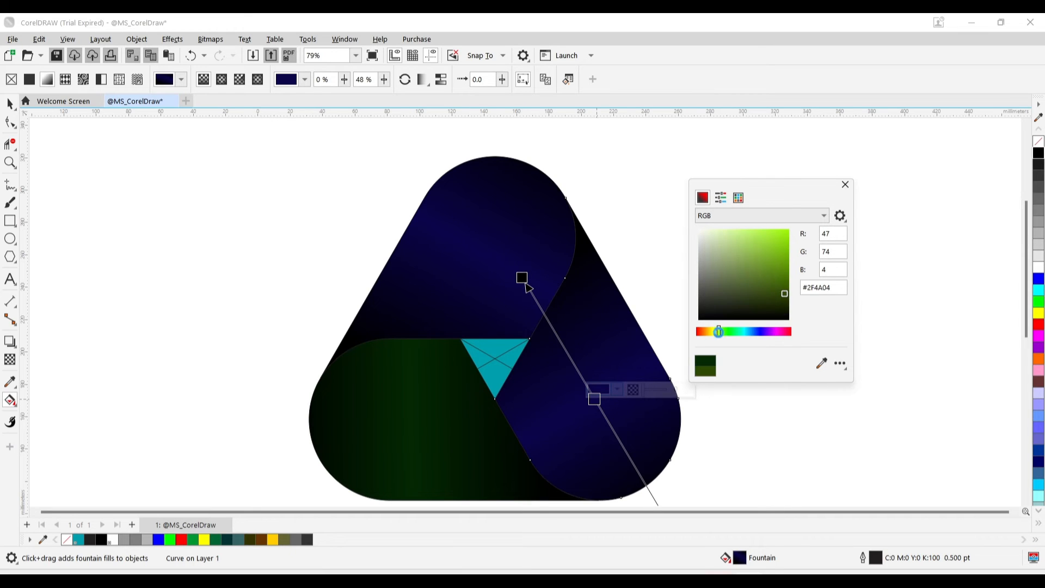
pyautogui.click(780, 281)
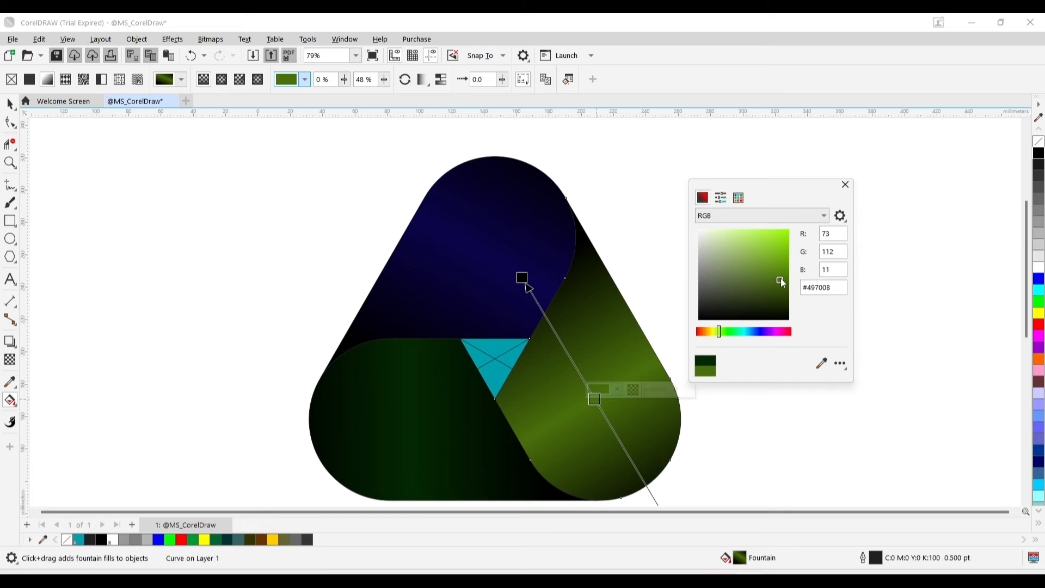
pyautogui.click(774, 332)
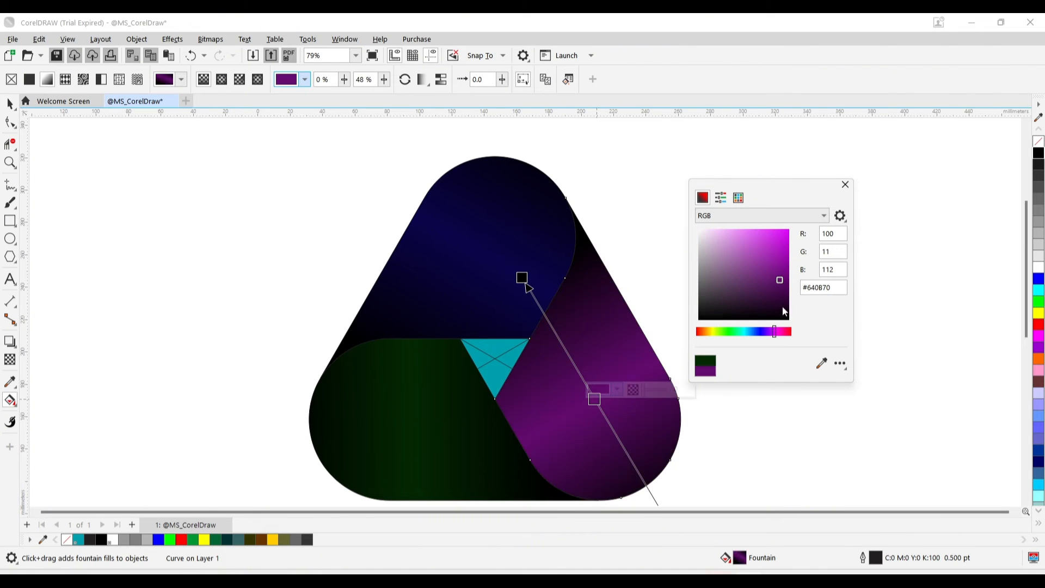
pyautogui.click(783, 289)
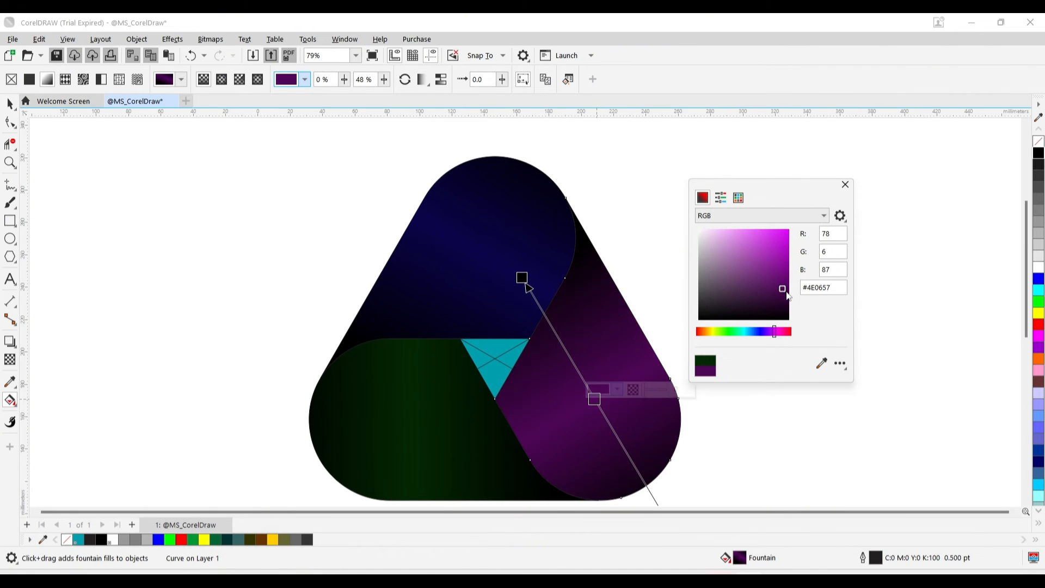
pyautogui.moveTo(786, 294); pyautogui.dragTo(786, 300)
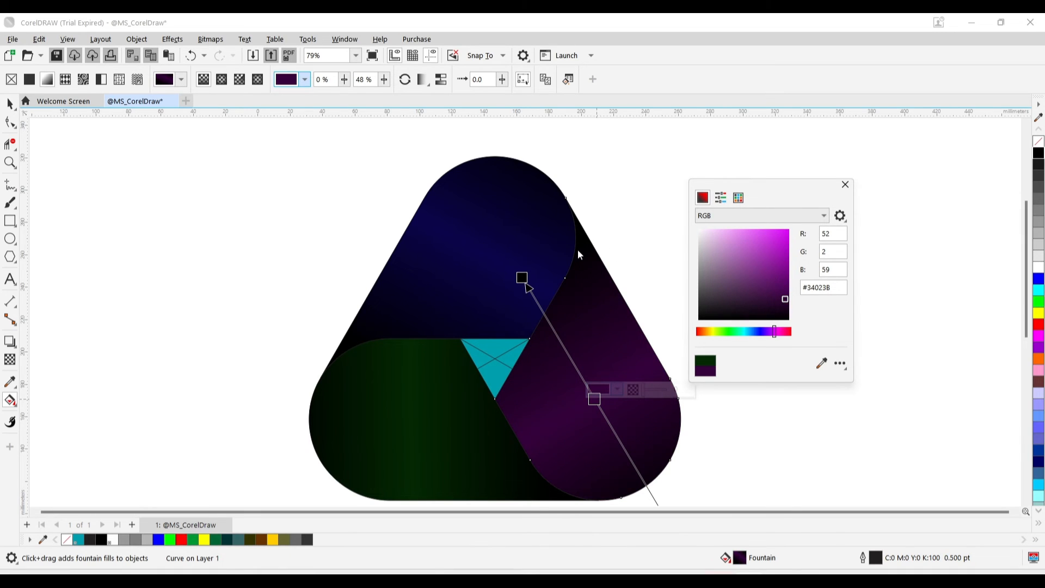
# Step: Change the middle gradient colour of the upper arm from blue to a dark red
pyautogui.click(562, 250)
pyautogui.click(564, 254)
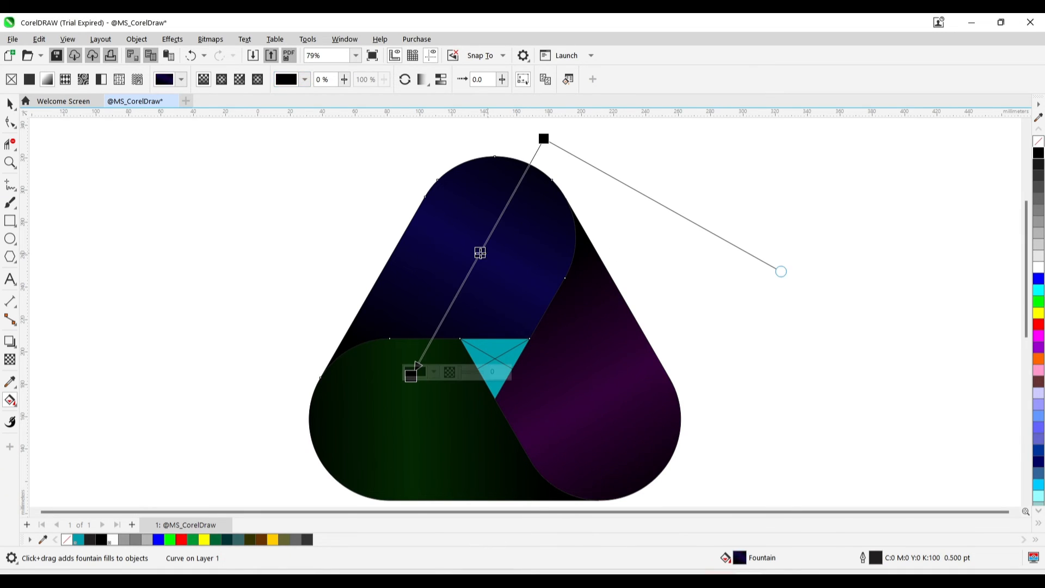
pyautogui.click(479, 252)
pyautogui.click(504, 250)
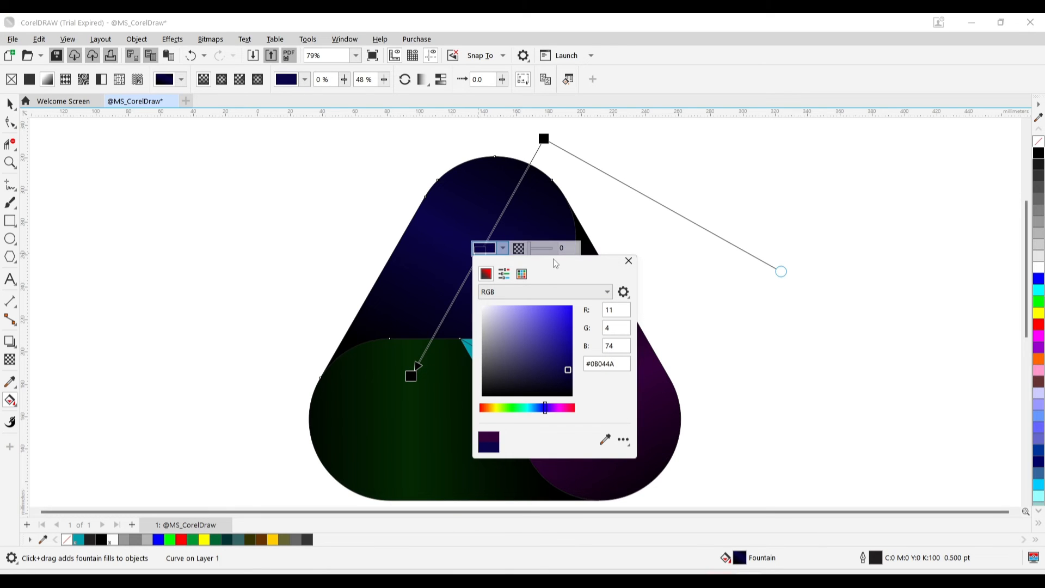
pyautogui.moveTo(561, 264); pyautogui.dragTo(266, 143)
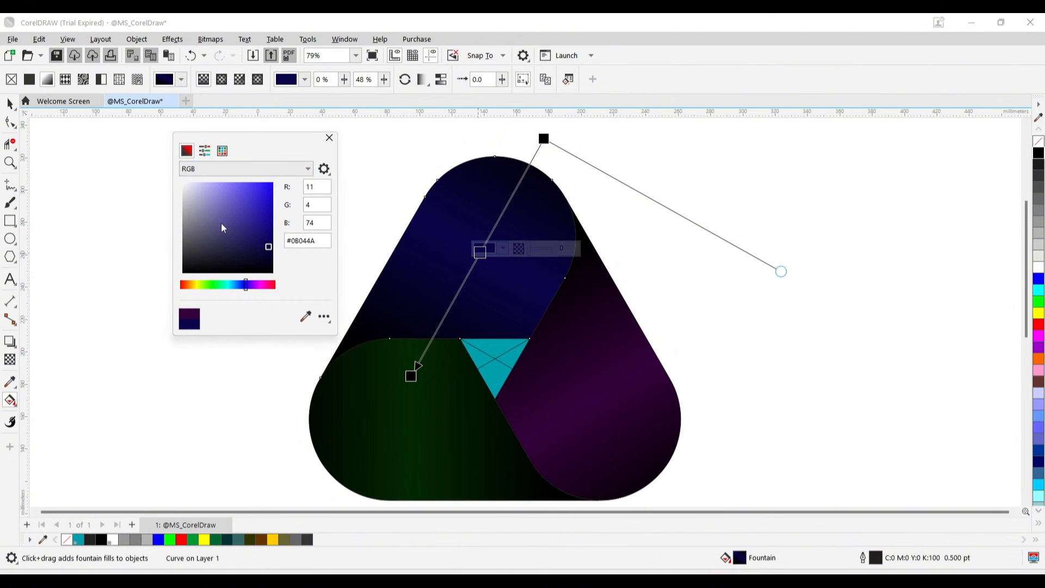
pyautogui.click(275, 285)
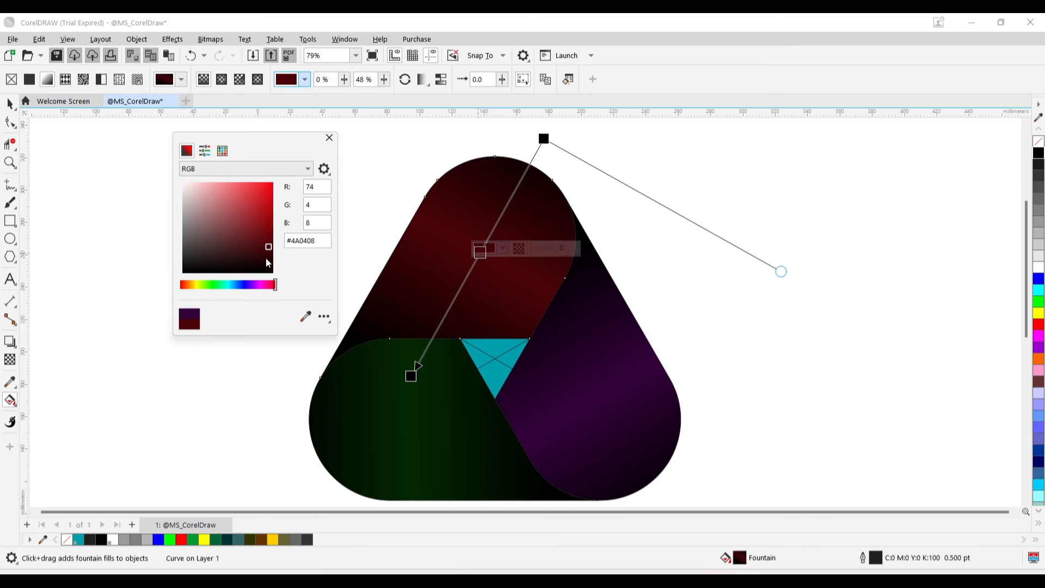
pyautogui.click(266, 258)
pyautogui.click(269, 246)
pyautogui.click(270, 238)
# Step: Delete the small turquoise triangle and its crossing lines from the centre of the logo
pyautogui.click(9, 108)
pyautogui.click(190, 237)
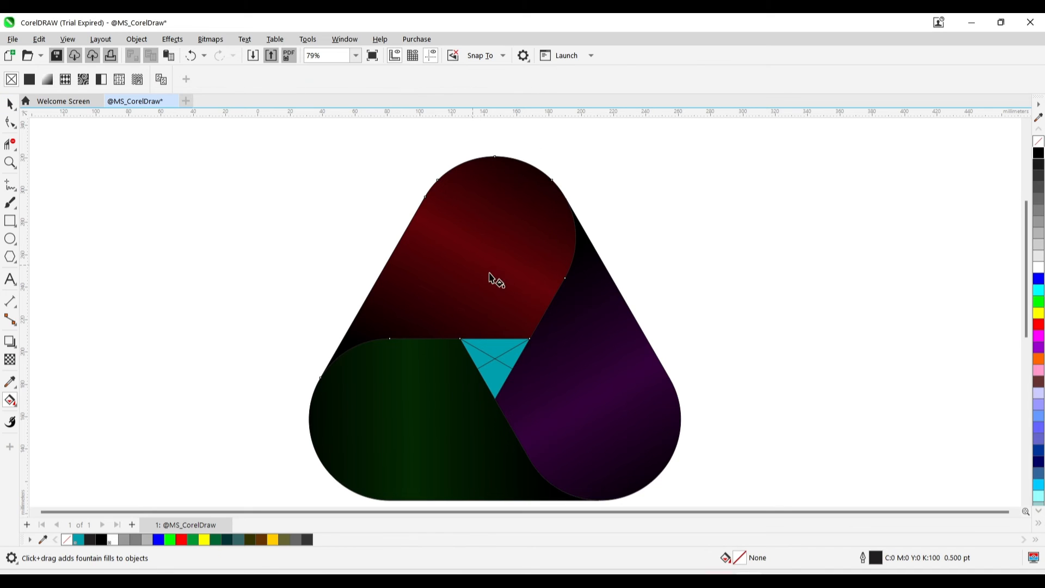
pyautogui.click(490, 358)
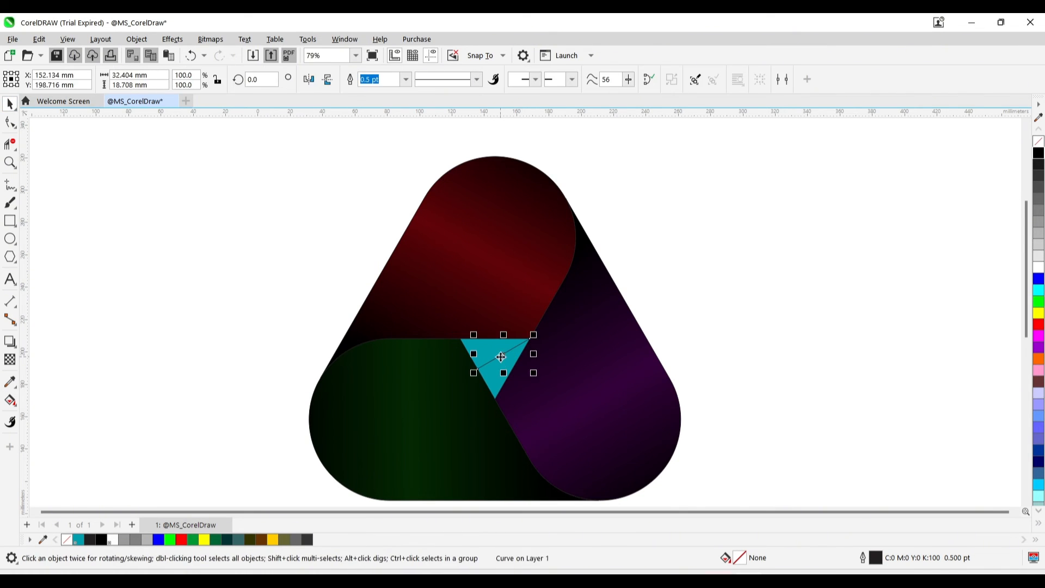
pyautogui.press('Delete')
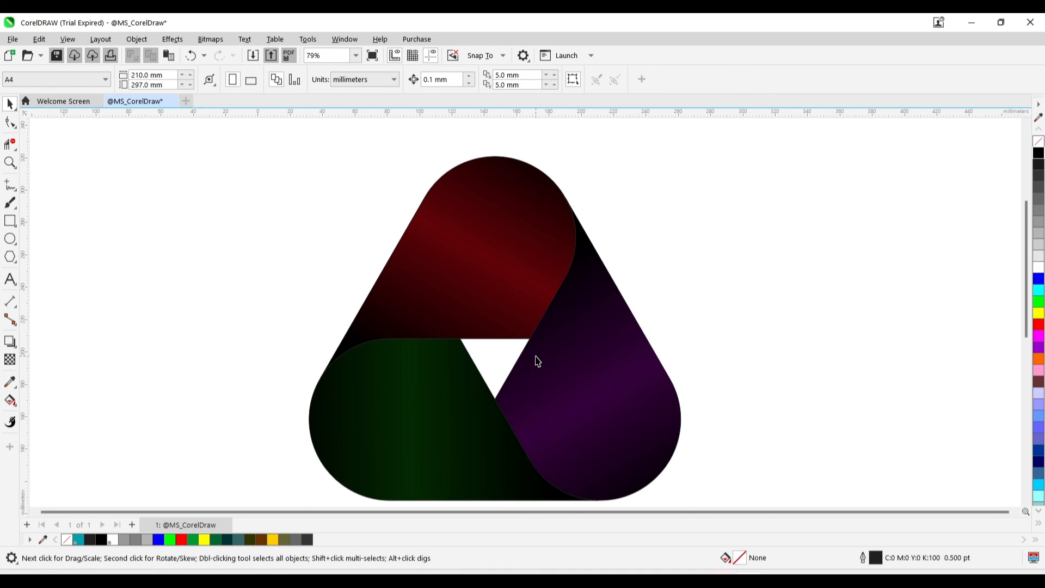
# Step: Remove the outlines from all three arms and group them
pyautogui.hotkey('ctrl', 'a')
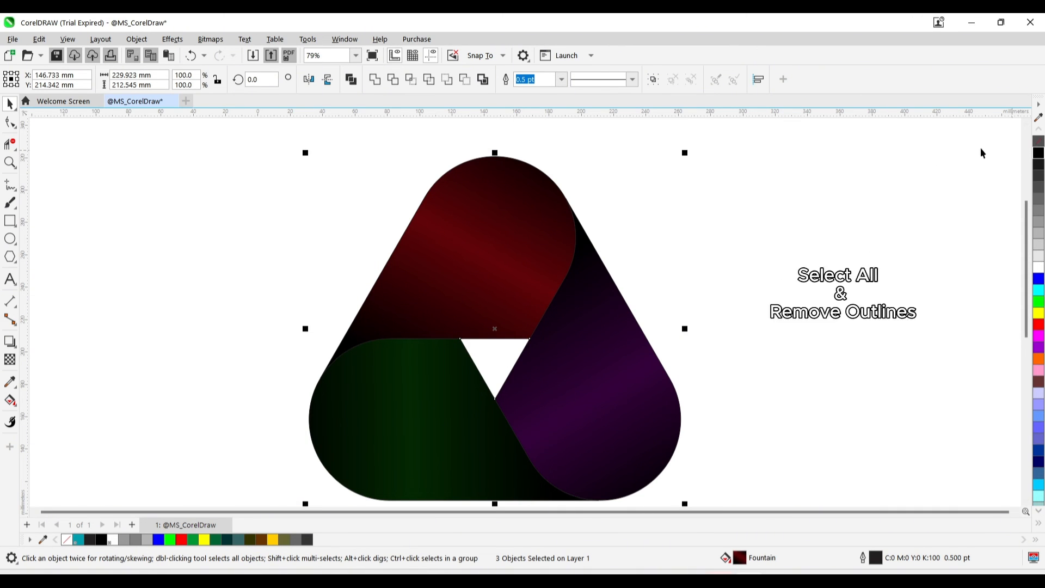
pyautogui.rightClick(1038, 142)
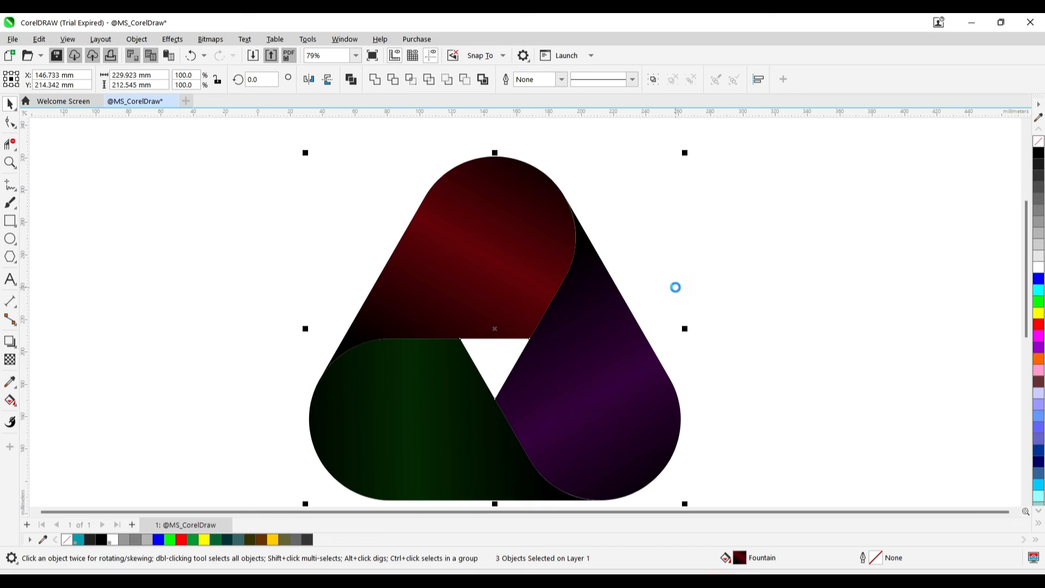
pyautogui.hotkey('ctrl', 'g')
# Step: Move the grouped logo slightly up and give it a 0.5 pt dark grey #333333 outline
pyautogui.moveTo(514, 270); pyautogui.dragTo(521, 238)
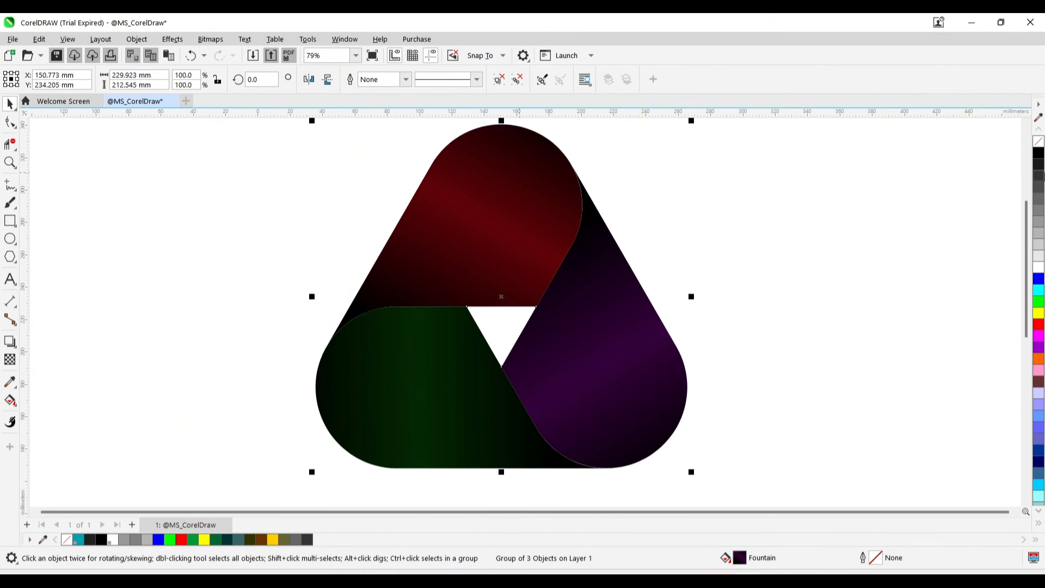
pyautogui.rightClick(1038, 180)
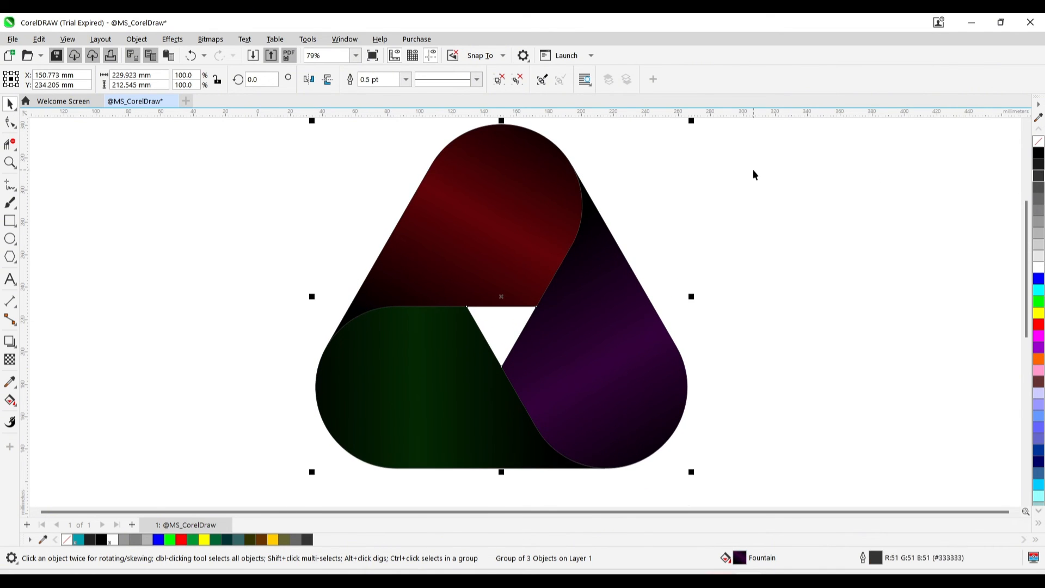
# Step: Create a vertically mirrored copy of the logo directly below the original and remove the copy's outline
pyautogui.moveTo(1025, 297); pyautogui.dragTo(1025, 300)
pyautogui.scroll(-1, 872, 282)
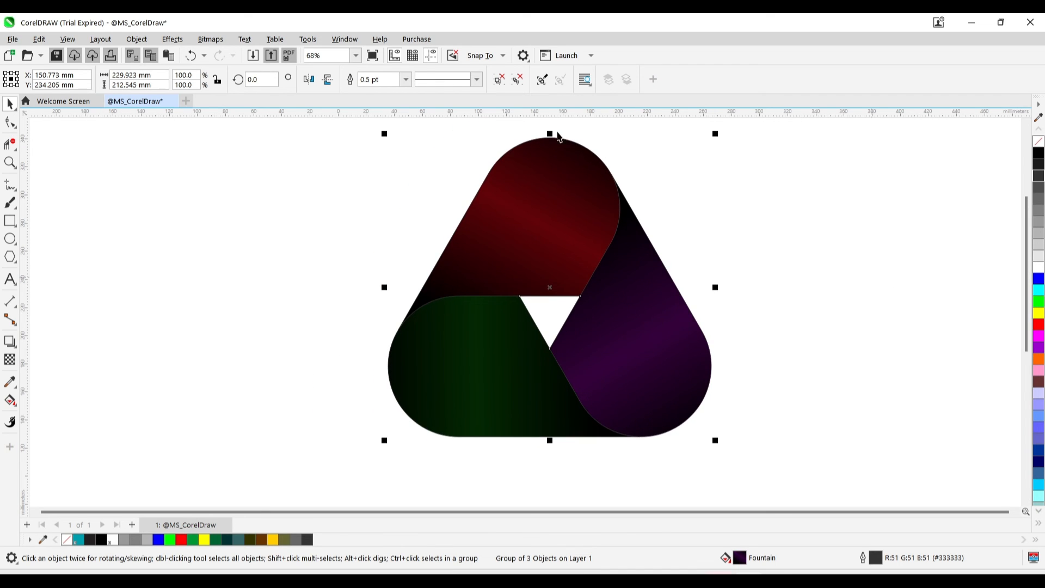
pyautogui.scroll(1, 762, 249)
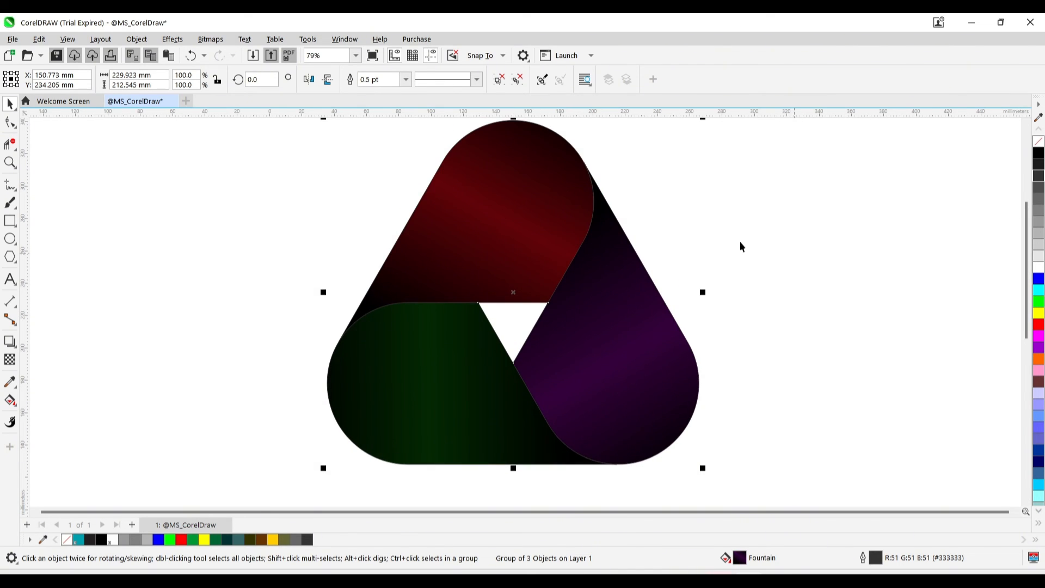
pyautogui.click(514, 120)
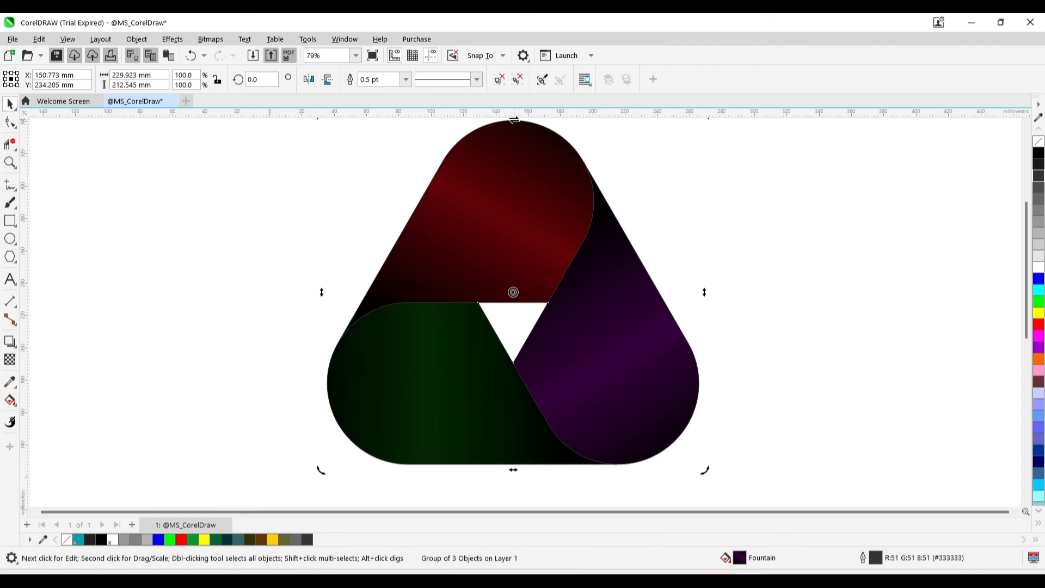
pyautogui.click(517, 133)
pyautogui.moveTo(513, 120); pyautogui.dragTo(500, 428)
pyautogui.moveTo(506, 481); pyautogui.dragTo(508, 495)
pyautogui.rightClick(508, 494)
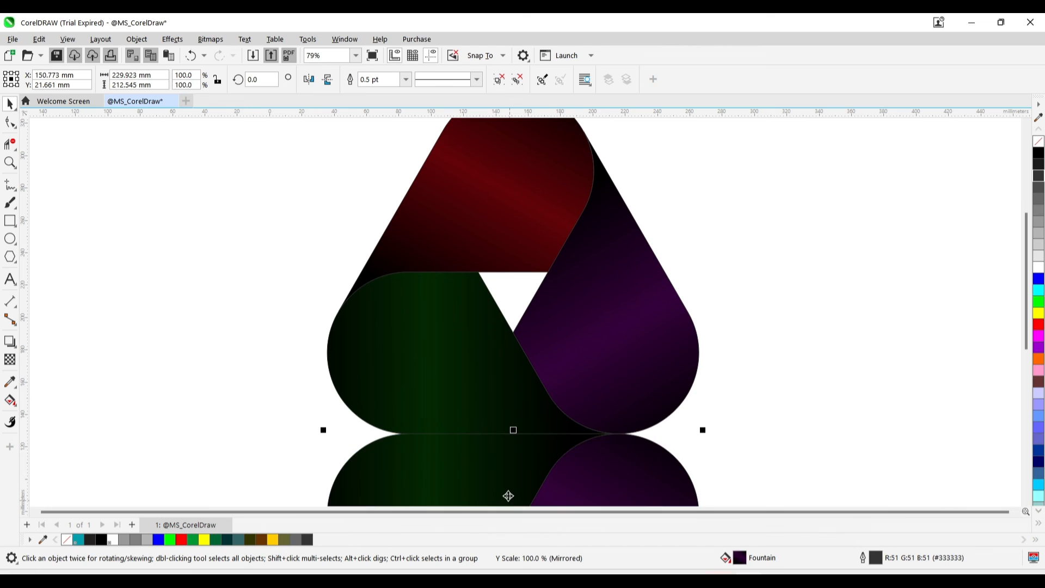
pyautogui.scroll(-1, 785, 360)
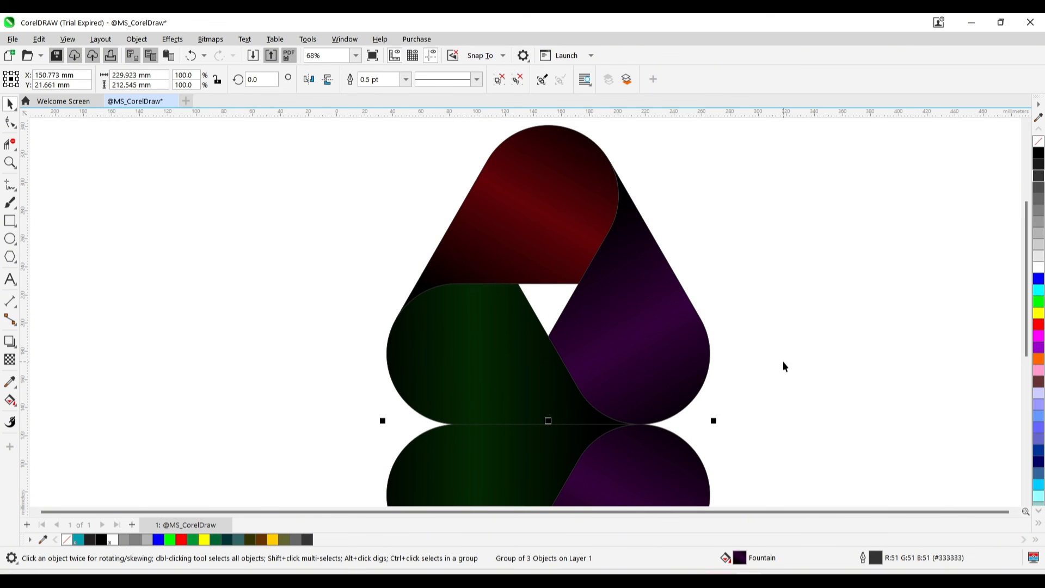
pyautogui.rightClick(1039, 142)
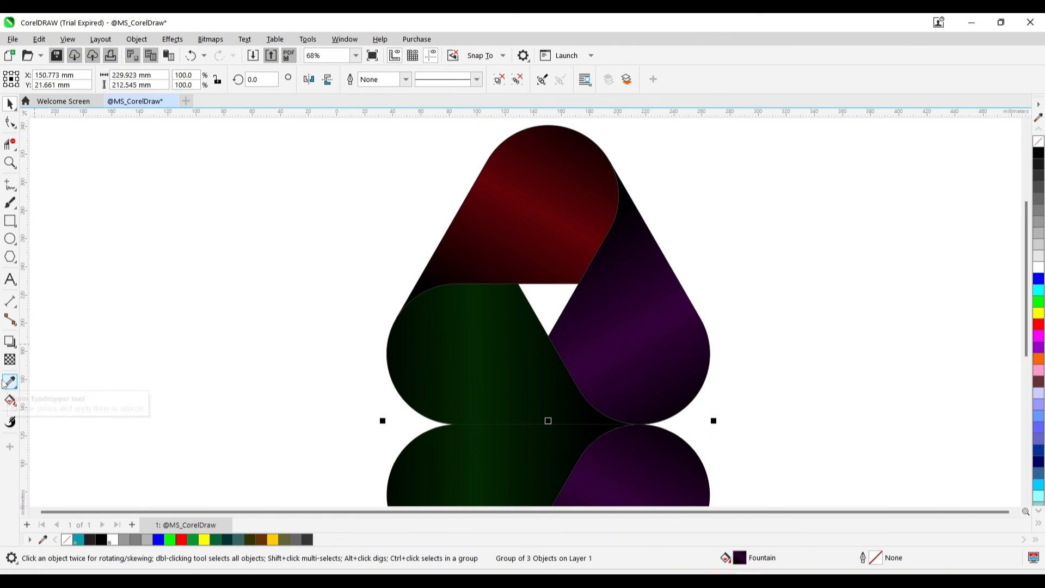
# Step: Apply a linear fountain transparency to the mirrored copy, from 0% in the logo's central gap straight down to 100% below the logo
pyautogui.click(10, 359)
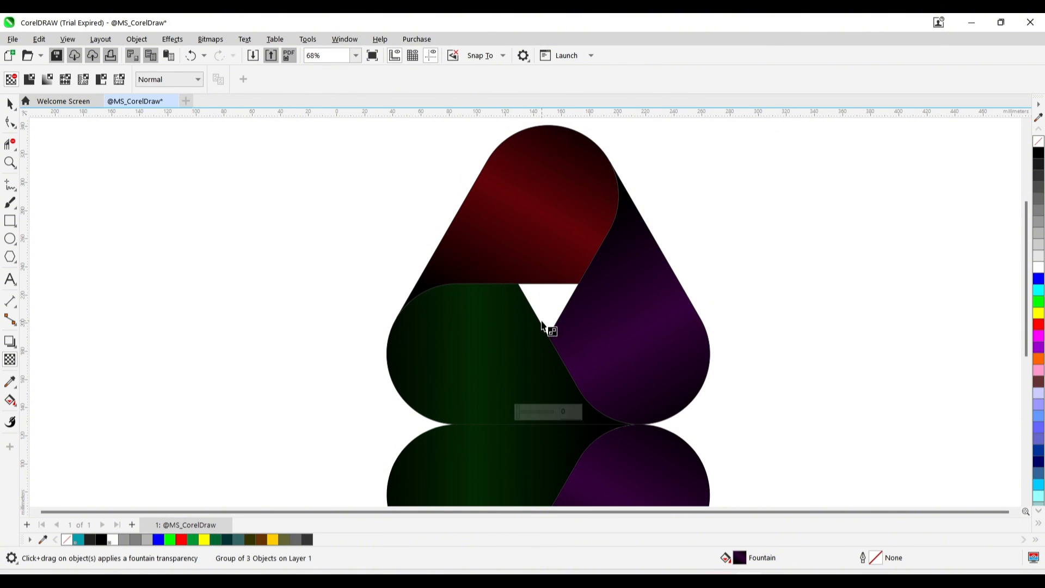
pyautogui.moveTo(542, 321); pyautogui.dragTo(539, 531)
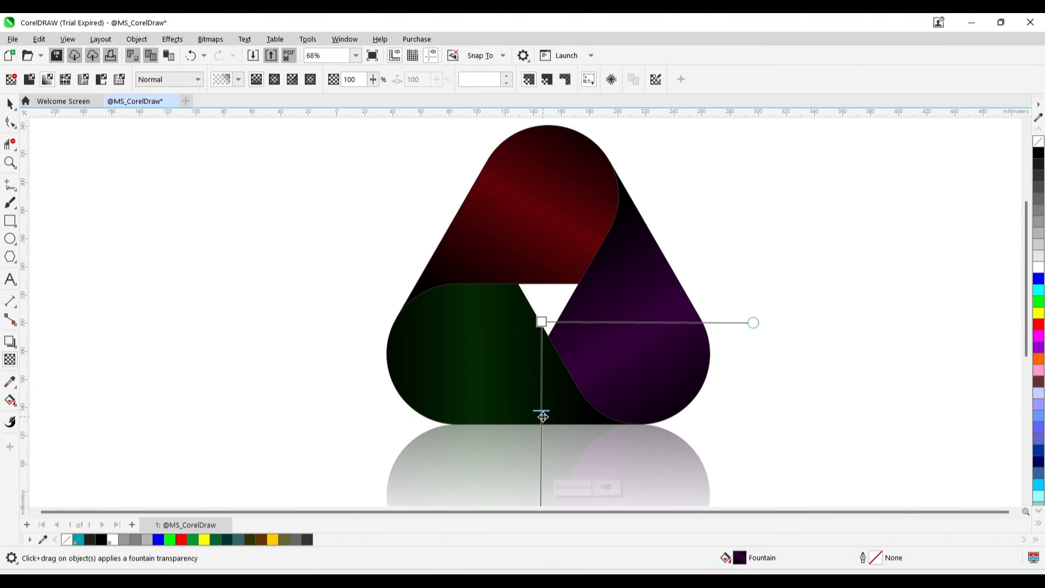
pyautogui.moveTo(542, 411); pyautogui.dragTo(544, 420)
pyautogui.moveTo(541, 321); pyautogui.dragTo(541, 299)
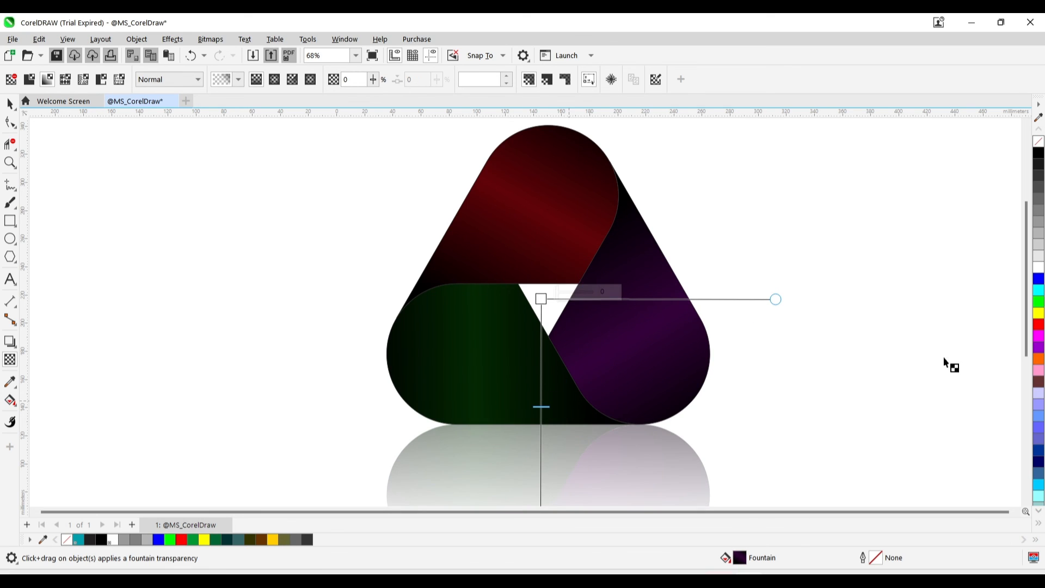
# Step: Move the transparency midpoint to just below the original logo's lower edge and show the finished logo in full-screen preview
pyautogui.moveTo(1027, 335); pyautogui.dragTo(1027, 349)
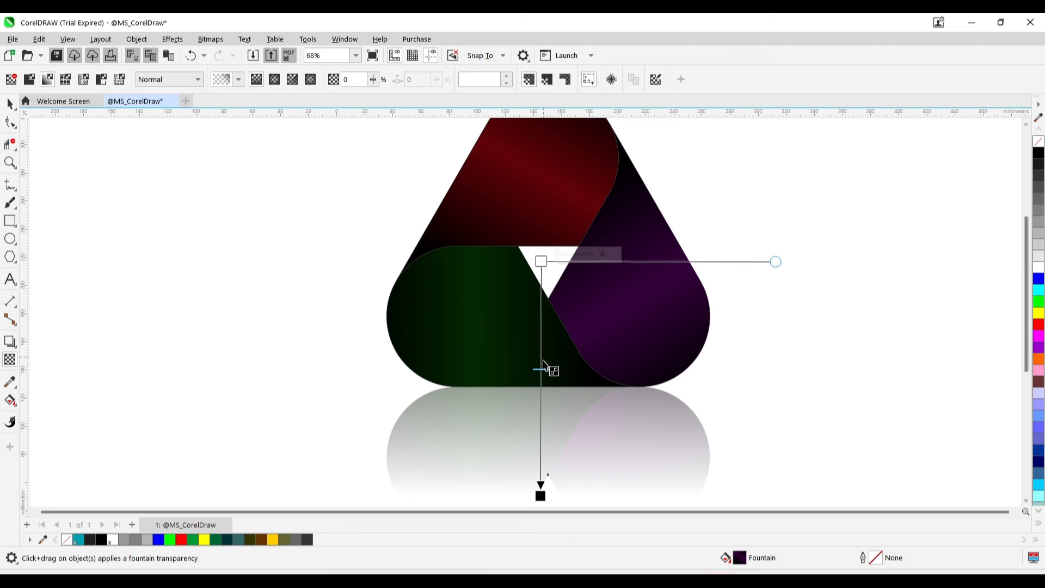
pyautogui.moveTo(543, 362); pyautogui.dragTo(543, 392)
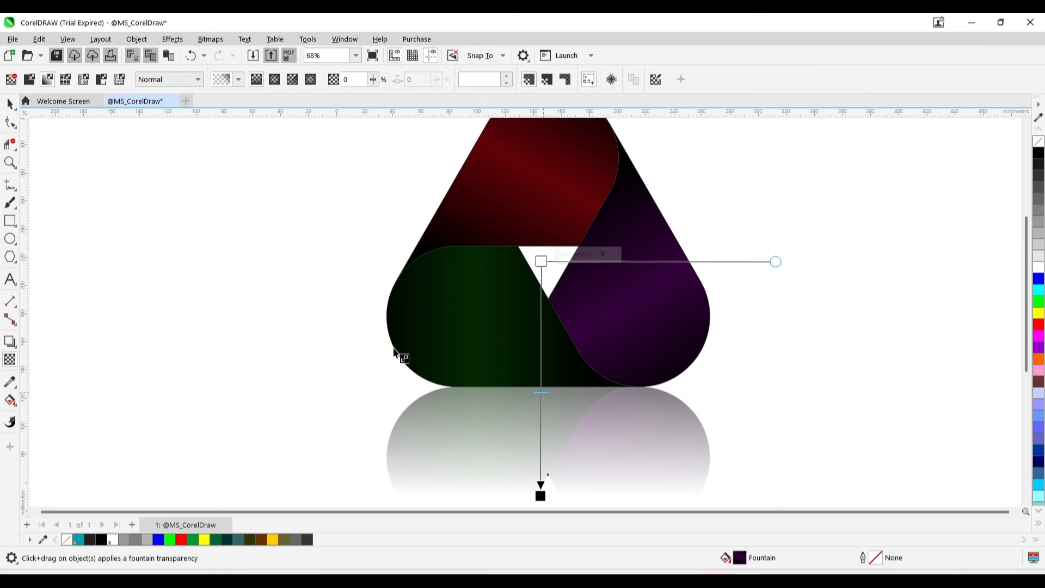
pyautogui.click(10, 103)
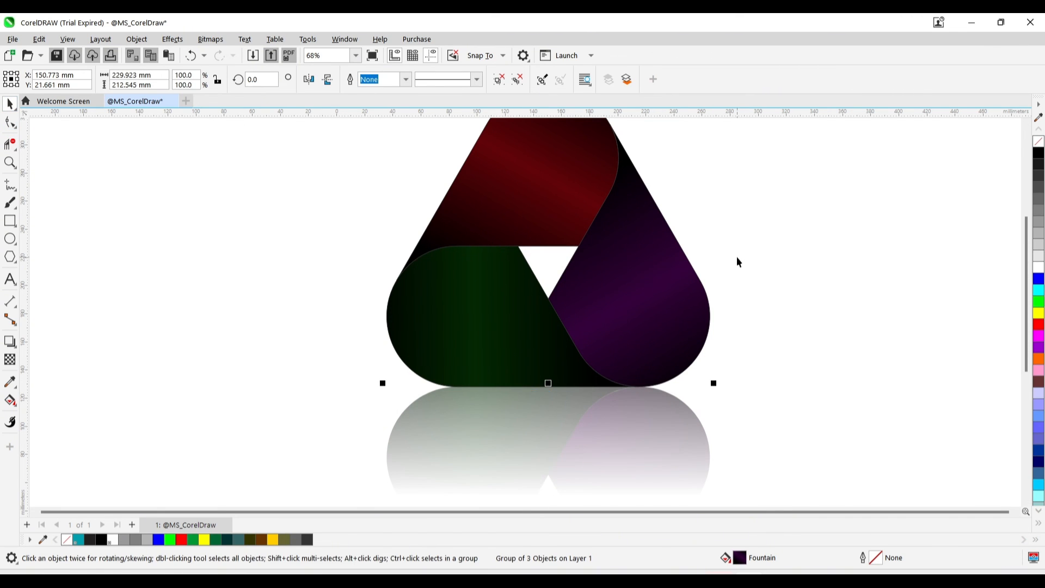
pyautogui.scroll(1, 737, 258)
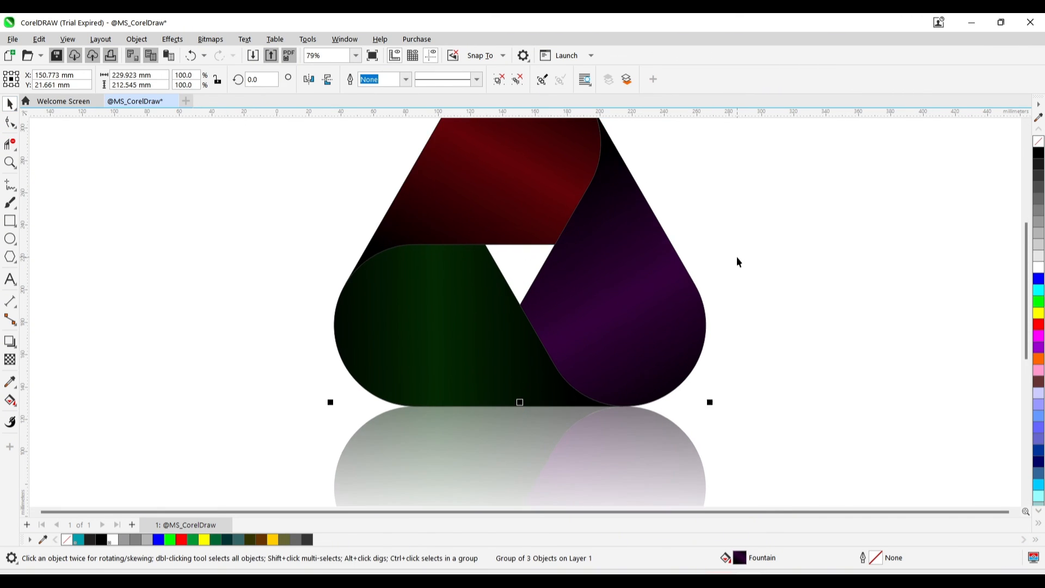
pyautogui.click(372, 56)
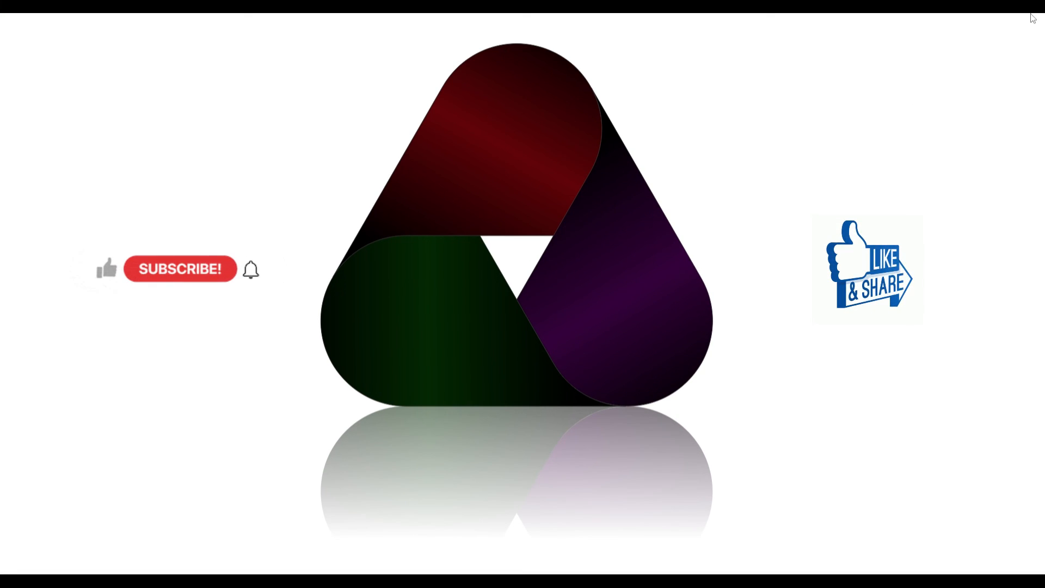